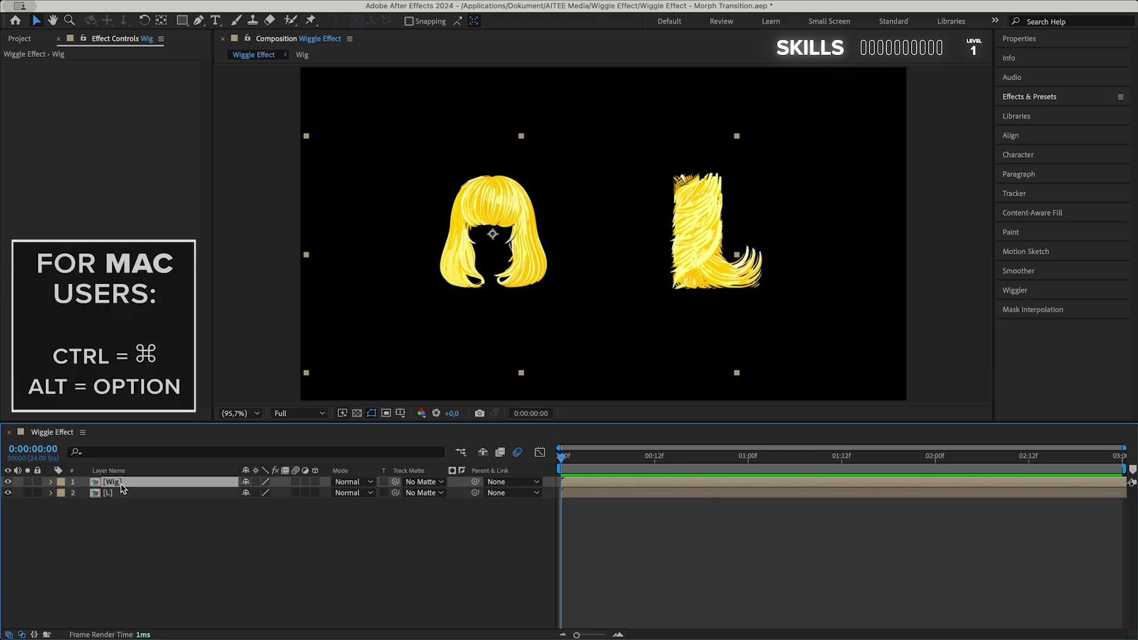
{"action": "left_click", "coordinate": [124, 494]}
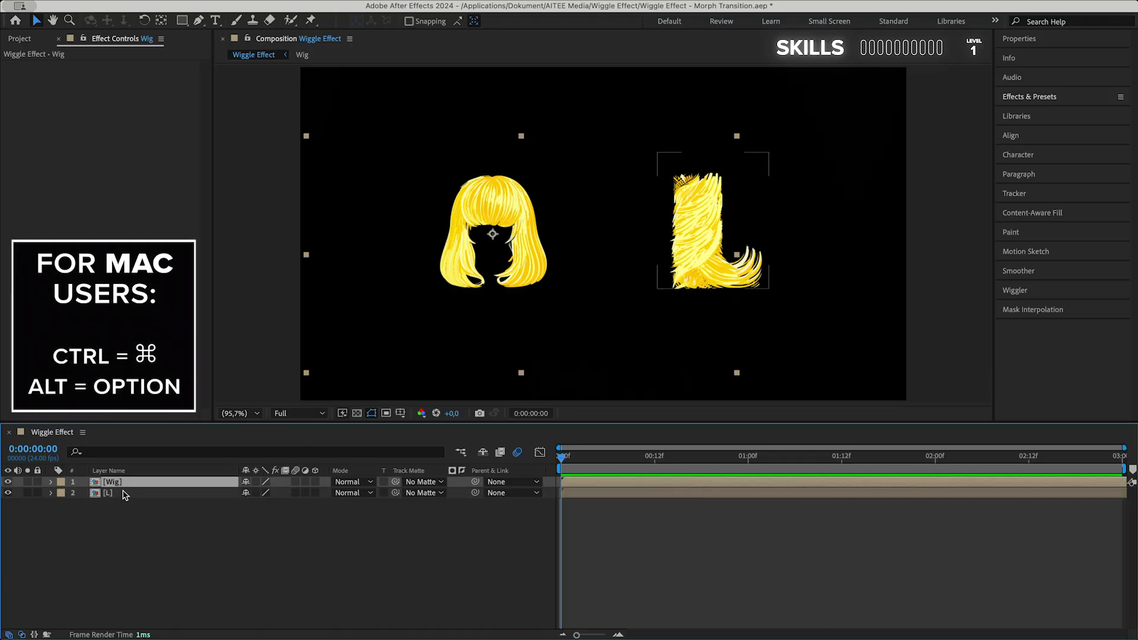
{"action": "left_click", "coordinate": [112, 481]}
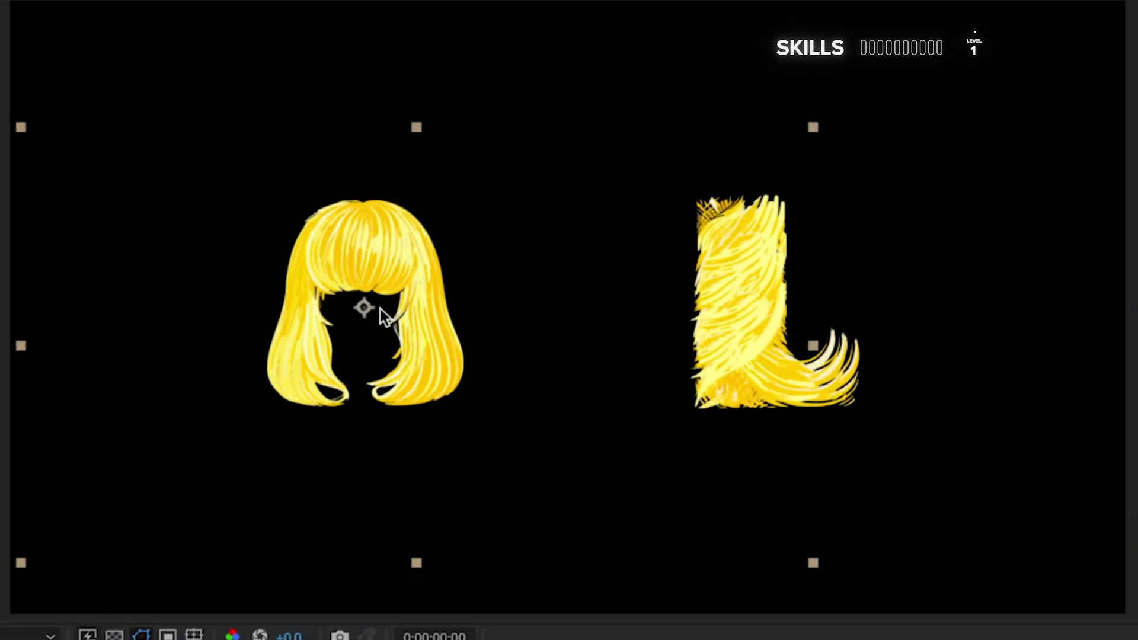
{"action": "left_click", "coordinate": [787, 296]}
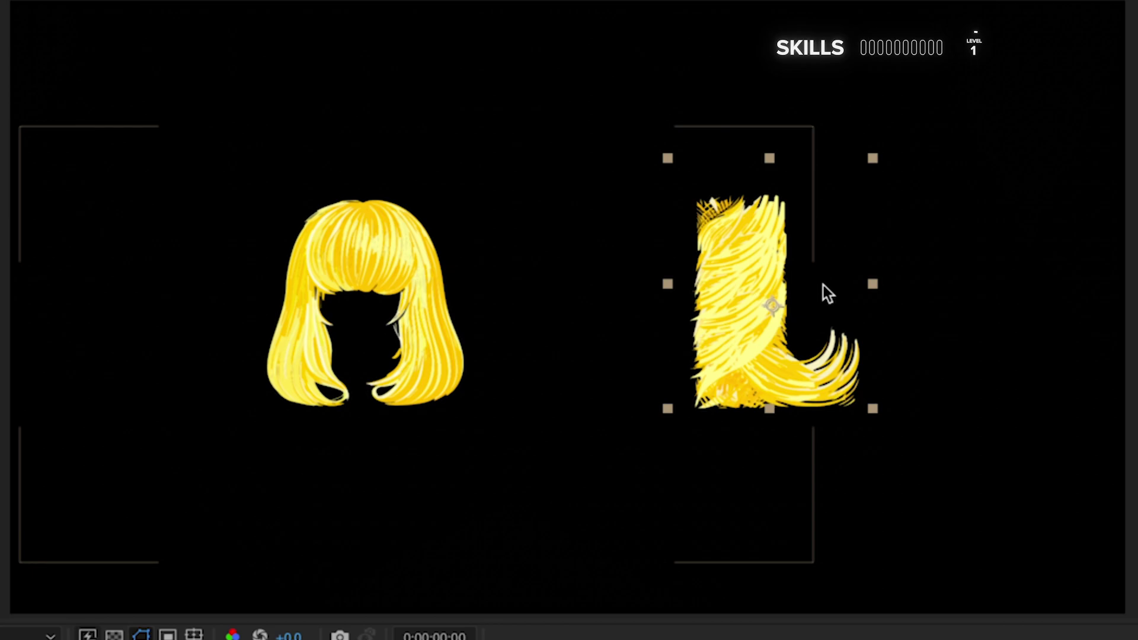
{"action": "left_click", "coordinate": [777, 307]}
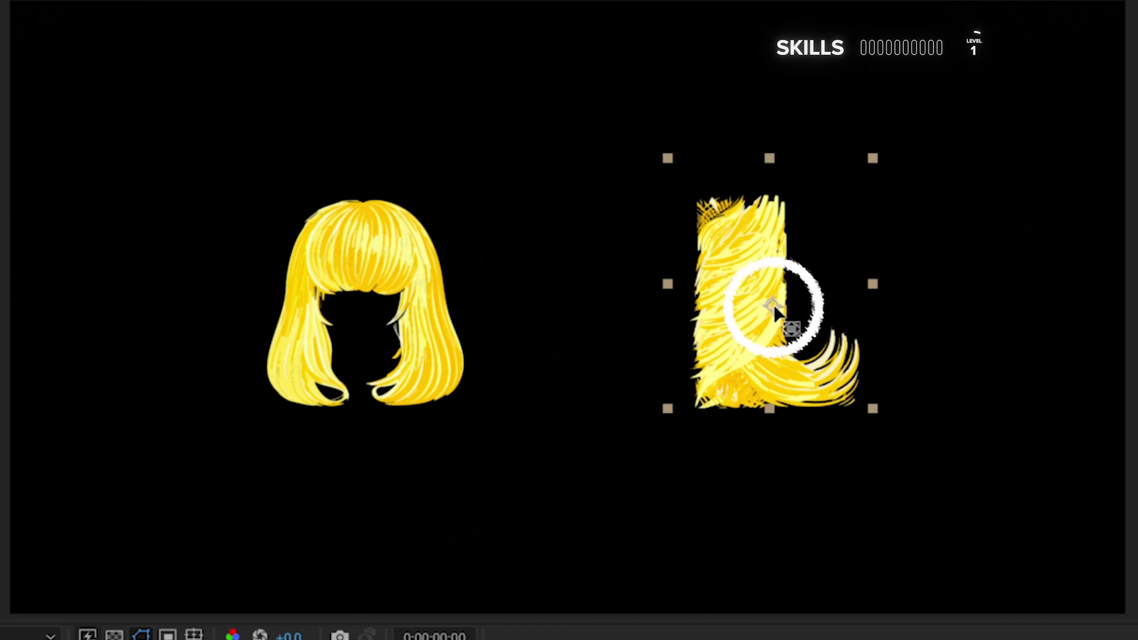
{"action": "key", "text": "y"}
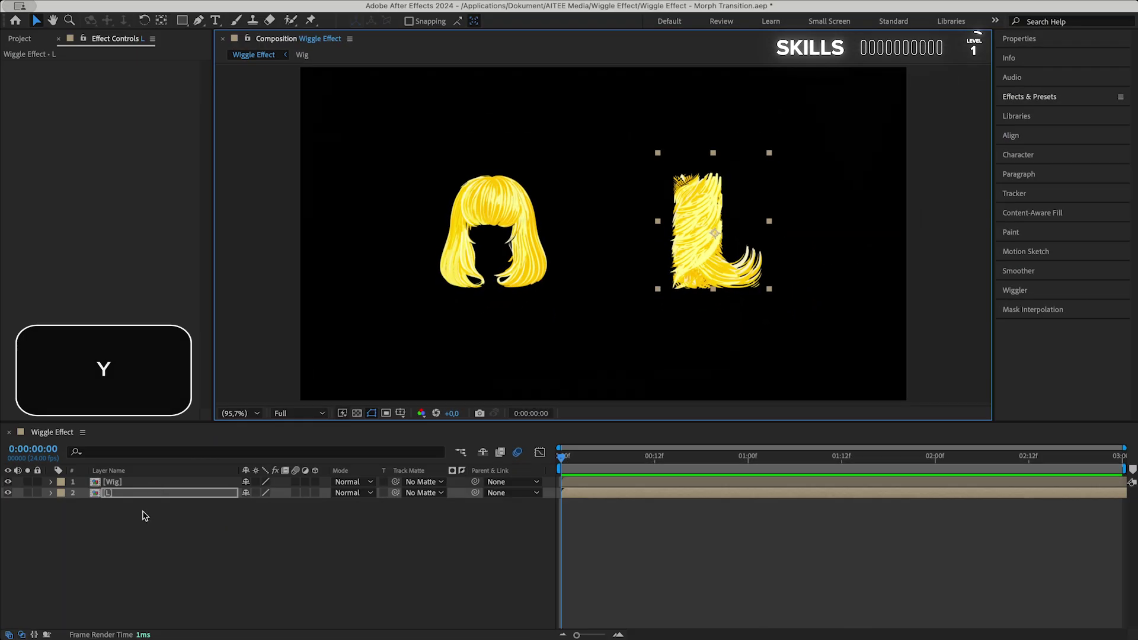
{"action": "left_click", "coordinate": [180, 503]}
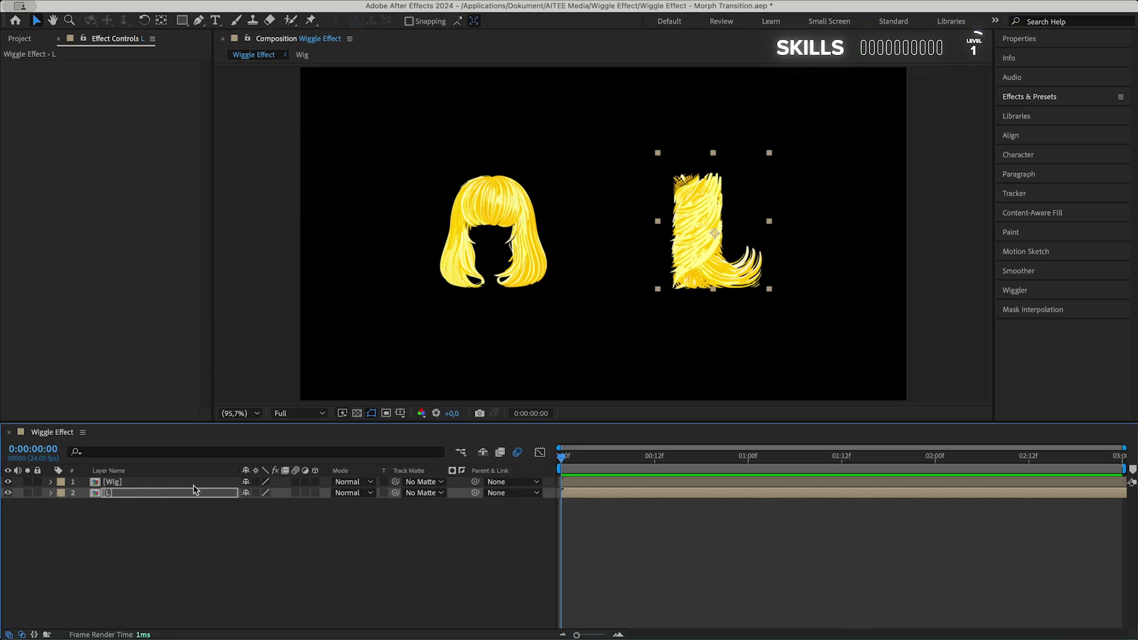
Step: Add a null layer named Controller and move it to the top of the layer stack
{"action": "key", "text": "ctrl+alt+shift+y"}
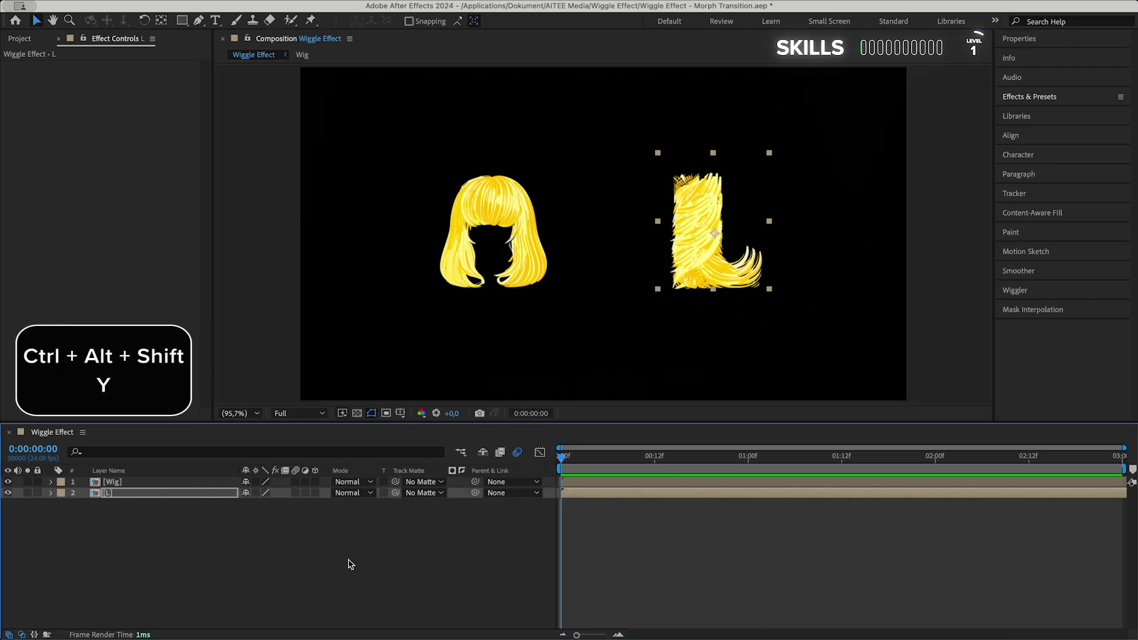
{"action": "key", "text": "Return"}
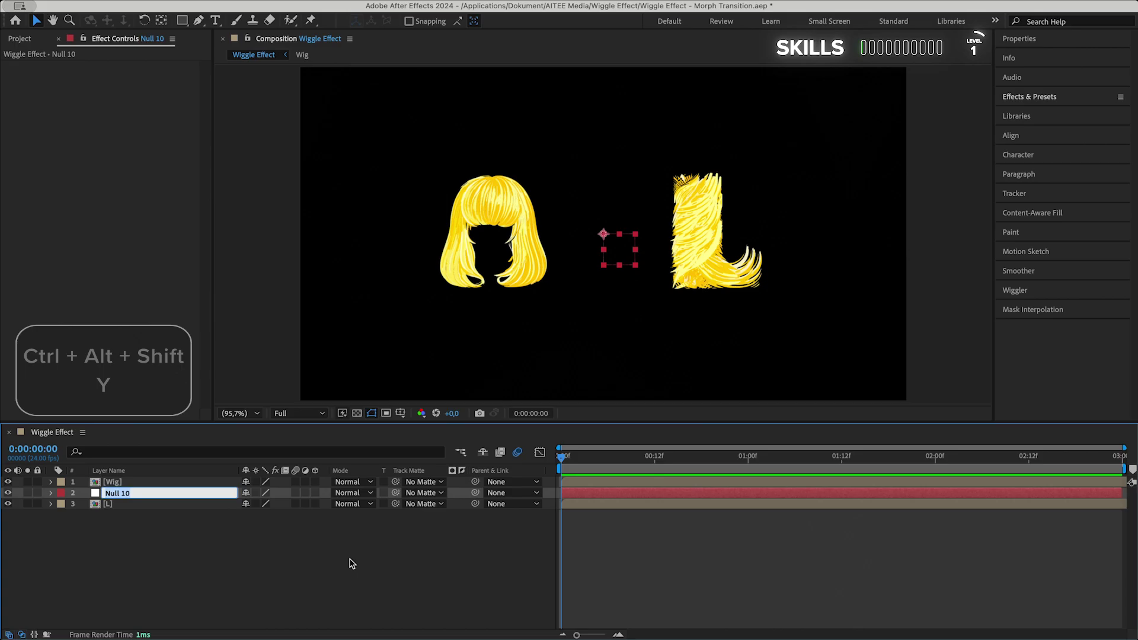
{"action": "type", "text": "Contro"}
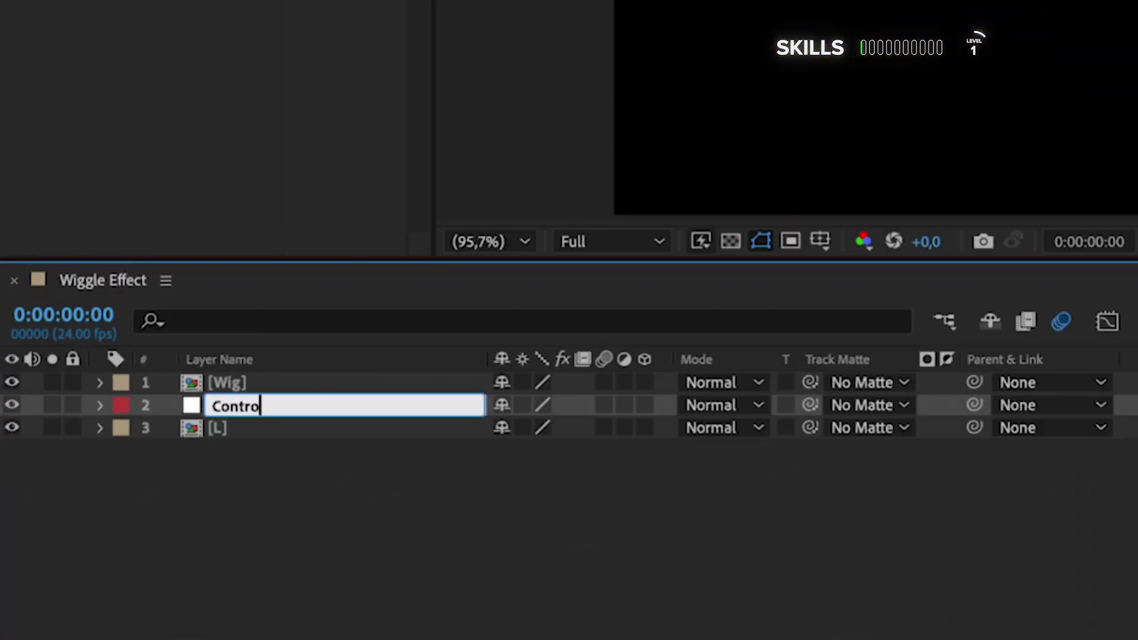
{"action": "type", "text": "ller"}
{"action": "key", "text": "Return"}
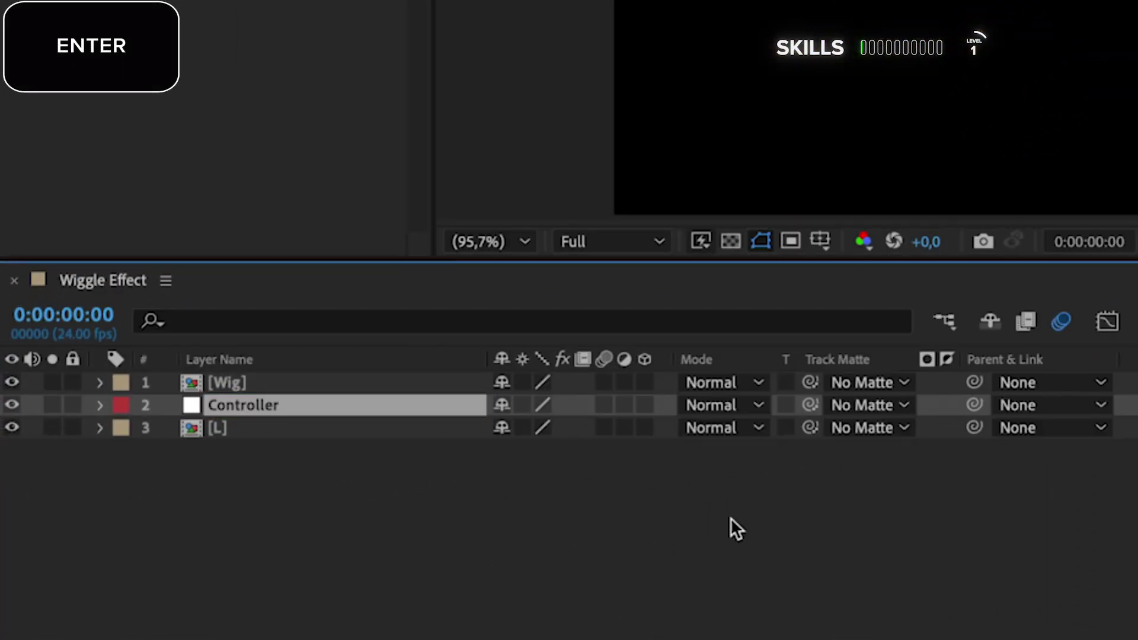
{"action": "left_click_drag", "start_coordinate": [244, 411], "coordinate": [250, 372]}
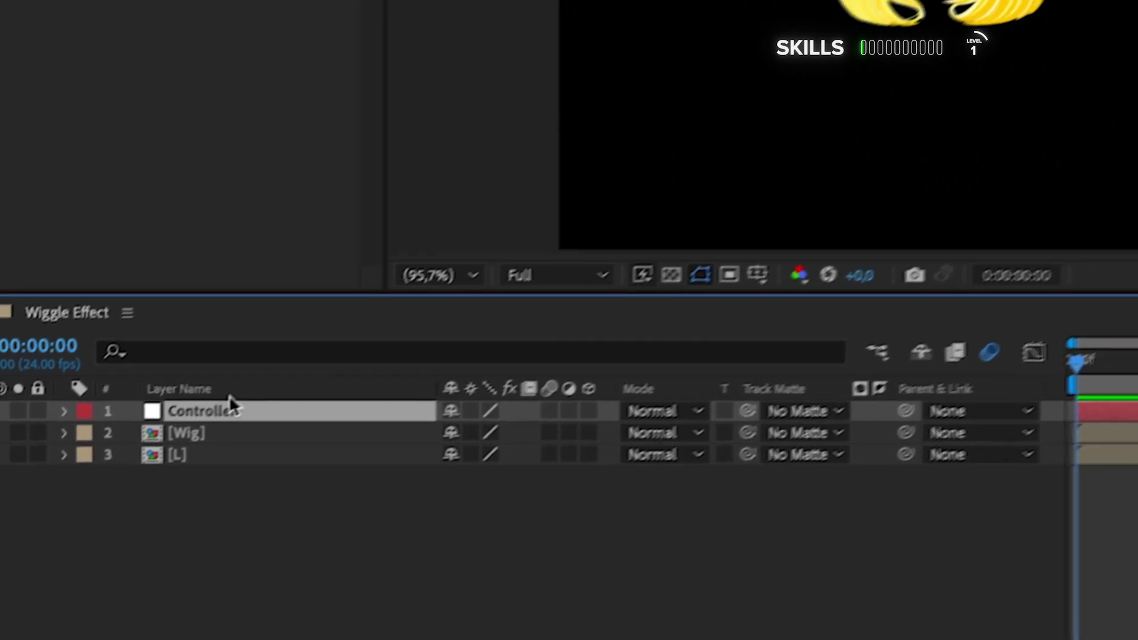
Step: Center the Controller's anchor point and place the null over the wig's face
{"action": "key", "text": "y"}
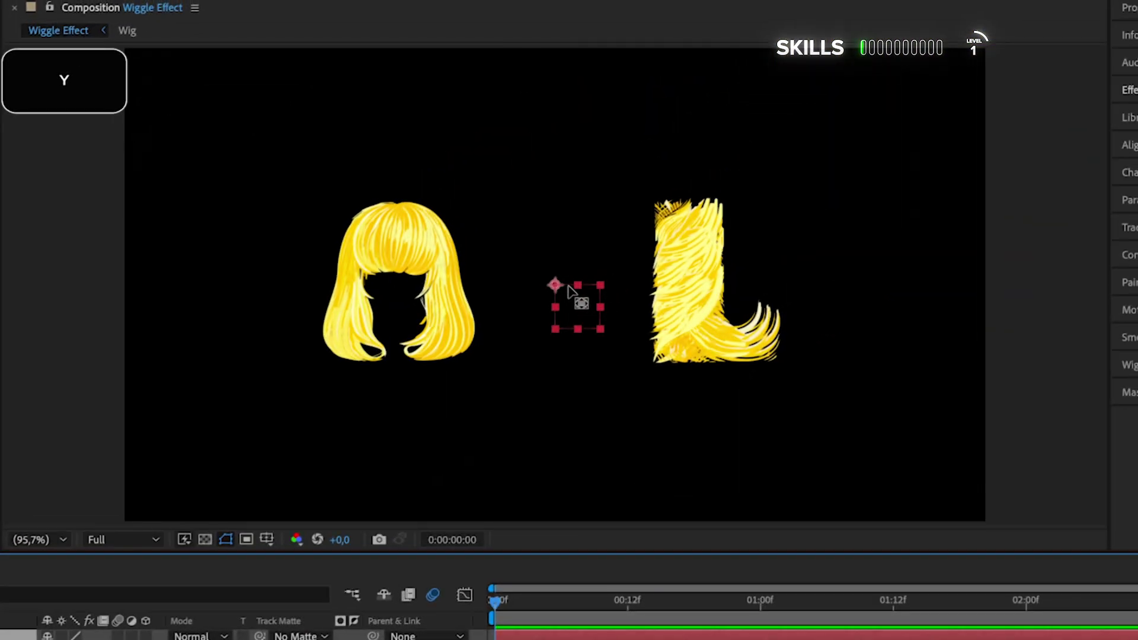
{"action": "mouse_move", "coordinate": [569, 285]}
{"action": "left_mouse_down"}
{"action": "mouse_move", "coordinate": [557, 285]}
{"action": "mouse_move", "coordinate": [575, 303]}
{"action": "left_mouse_up"}
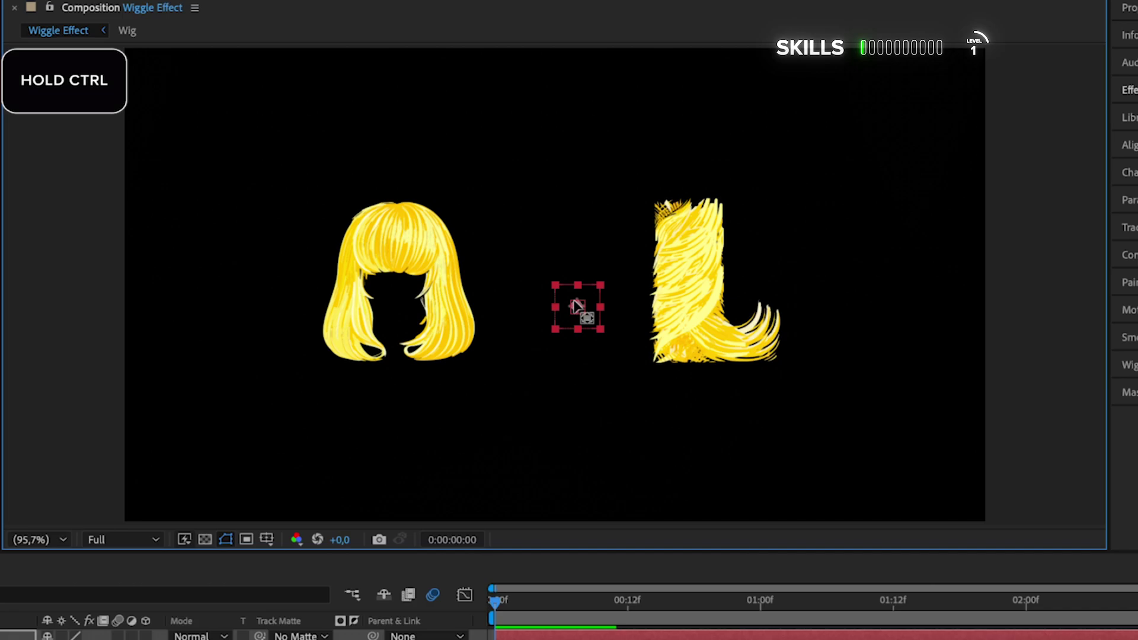
{"action": "key", "text": "ctrl+alt+Home"}
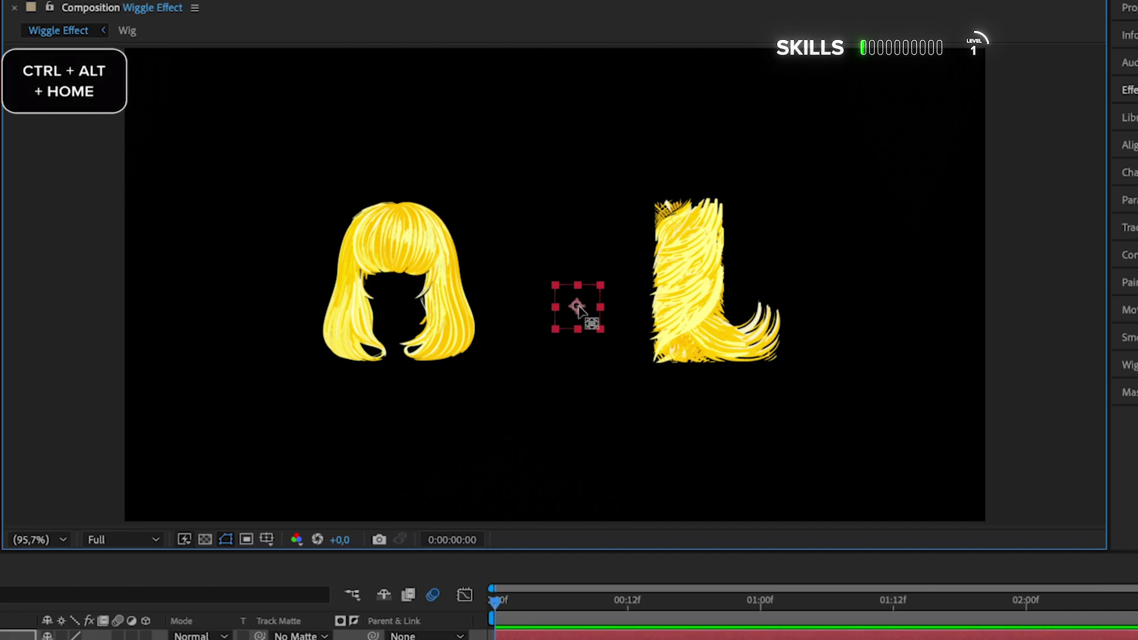
{"action": "key", "text": "v"}
{"action": "left_click_drag", "start_coordinate": [578, 311], "coordinate": [424, 292]}
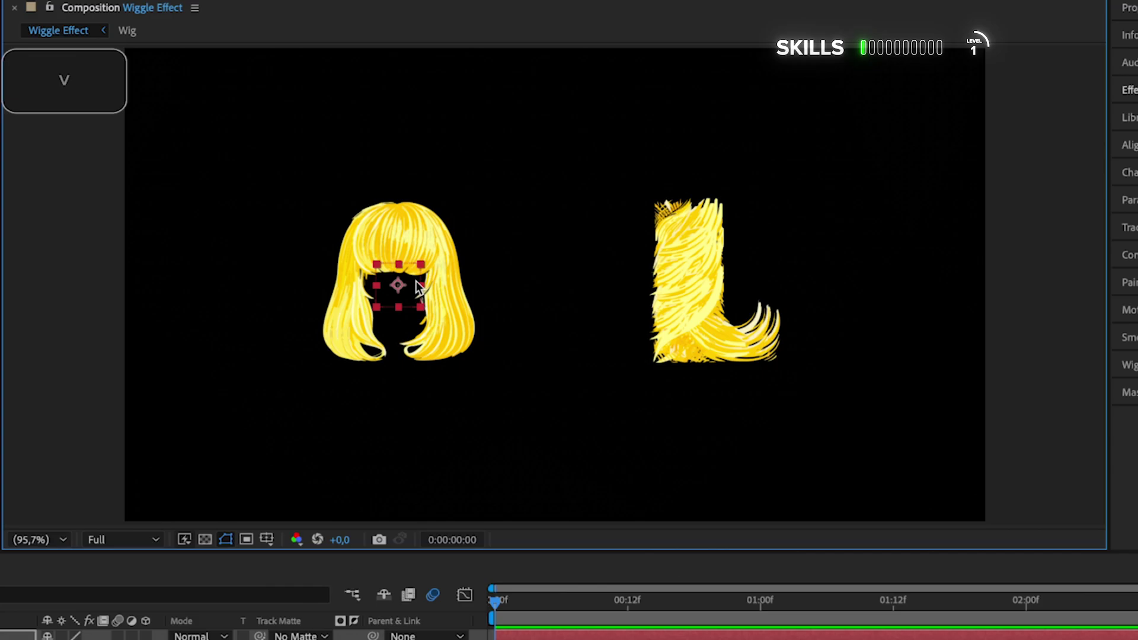
{"action": "key", "text": "ctrl"}
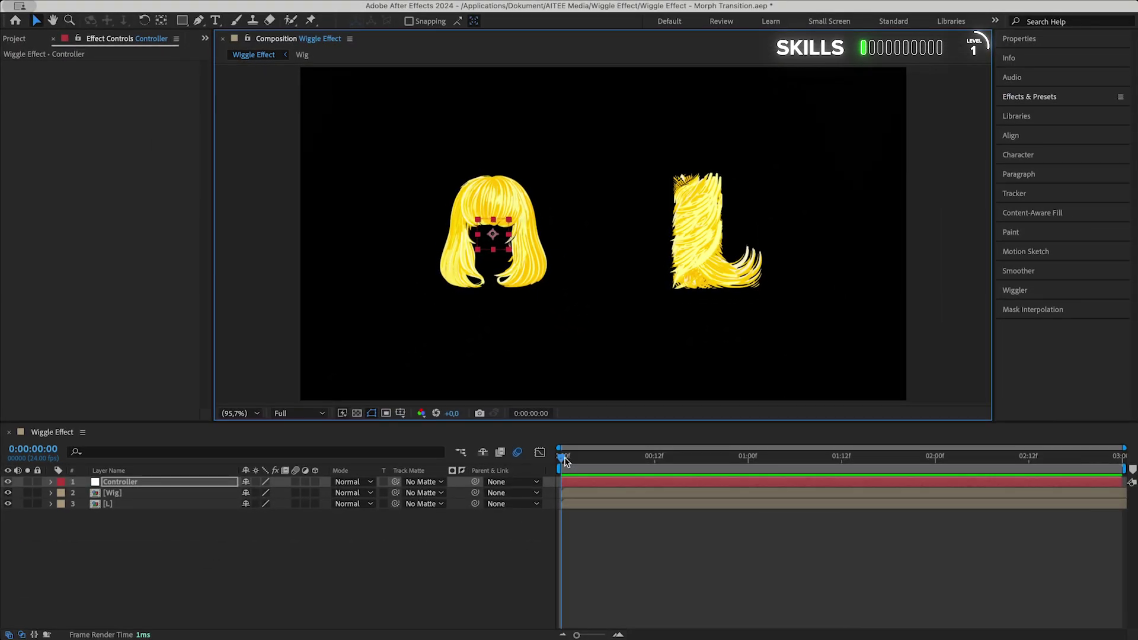
Step: At one second, parent the Wig layer to Controller, then step back two frames
{"action": "left_click_drag", "start_coordinate": [563, 459], "coordinate": [575, 459]}
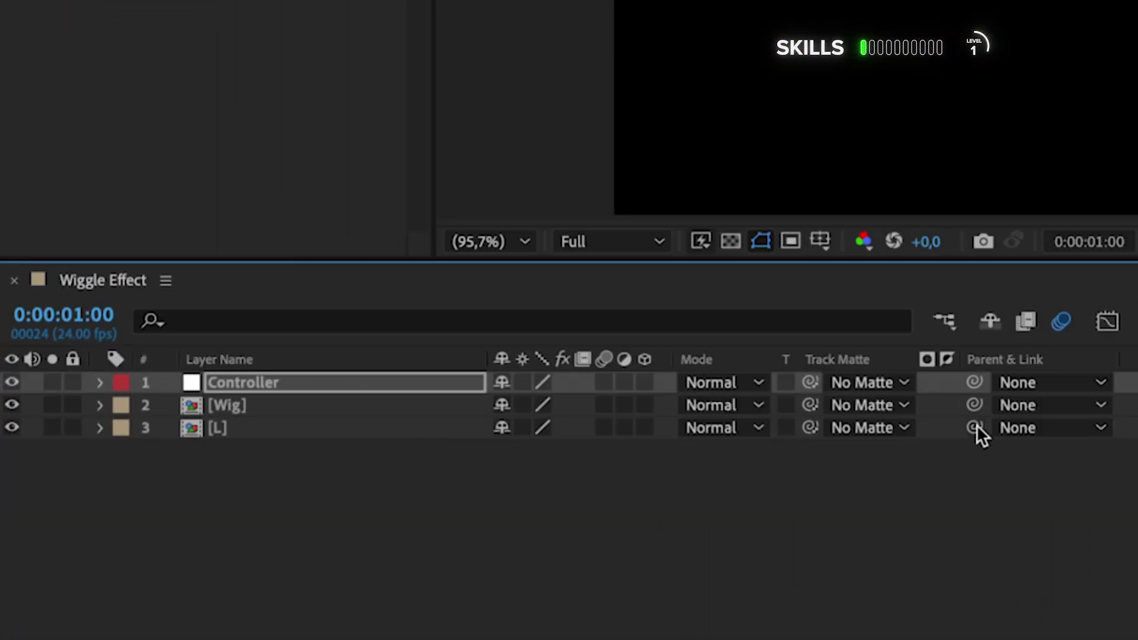
{"action": "left_click_drag", "start_coordinate": [976, 404], "coordinate": [361, 383]}
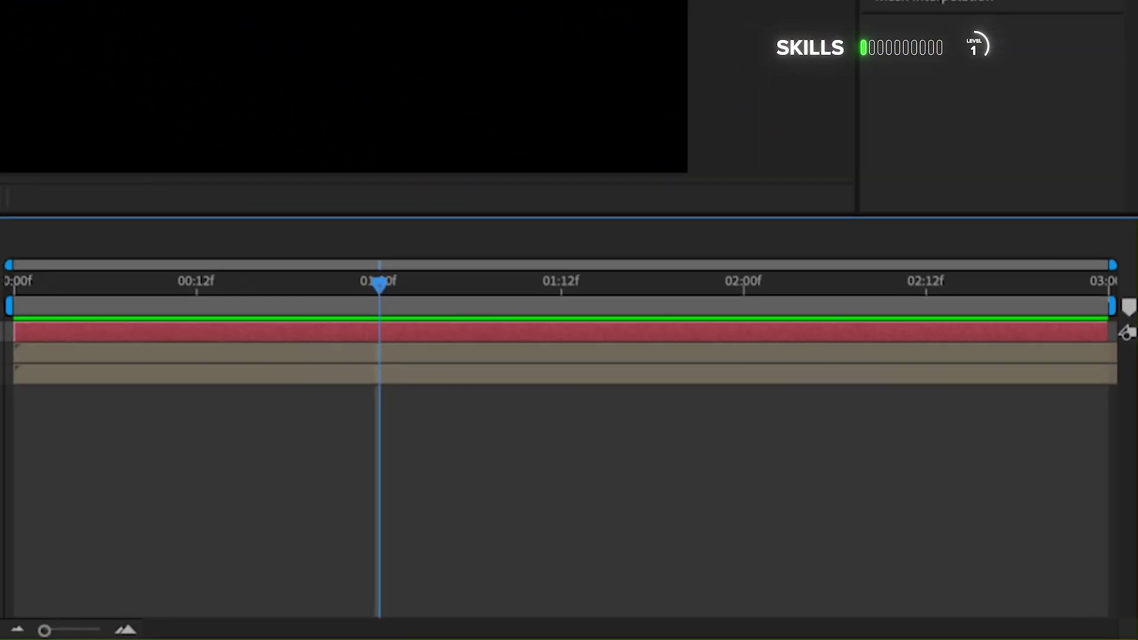
{"action": "key", "text": "ctrl+Left"}
{"action": "key", "text": "ctrl+Left"}
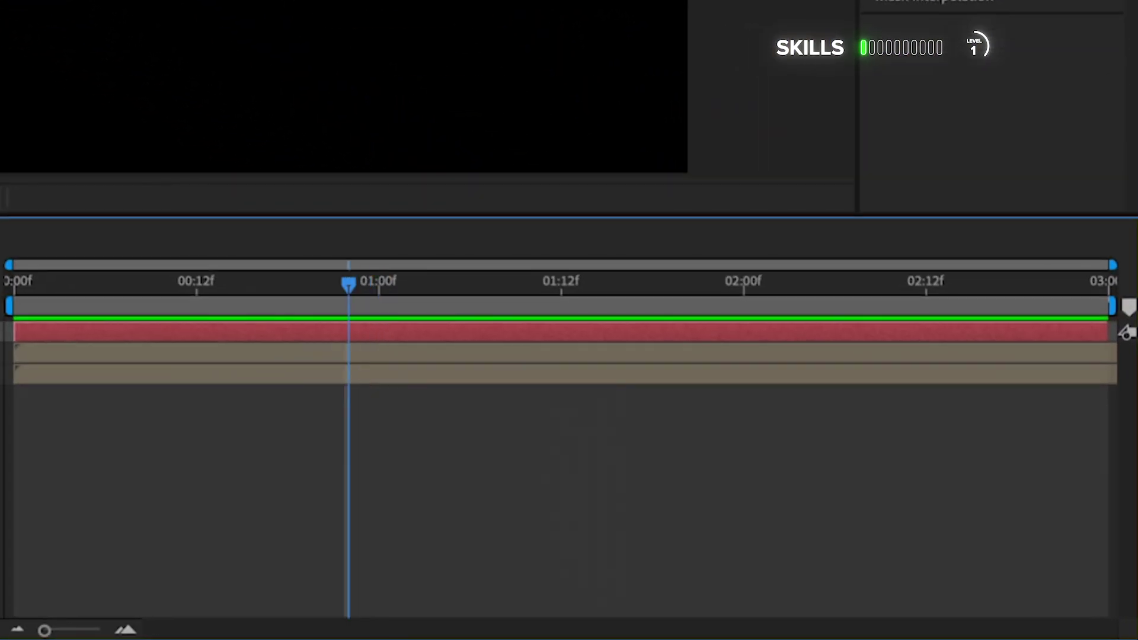
{"action": "key", "text": "ctrl+Left"}
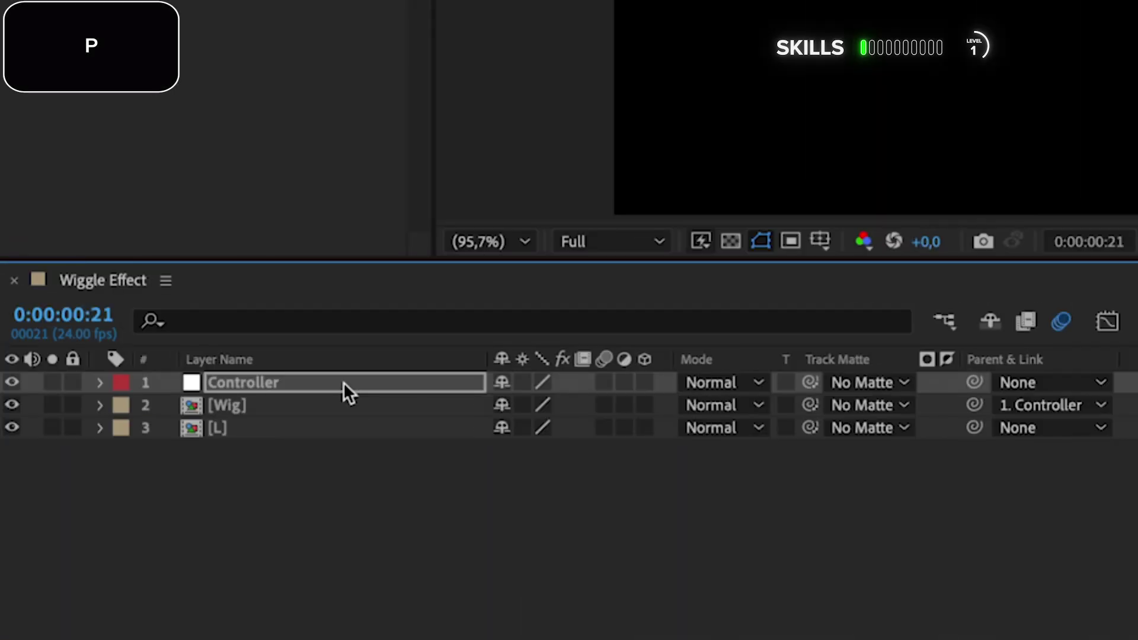
Step: Keyframe Controller's Position and Rotation, nudging it left and rotating it to -10° a frame later
{"action": "key", "text": "p"}
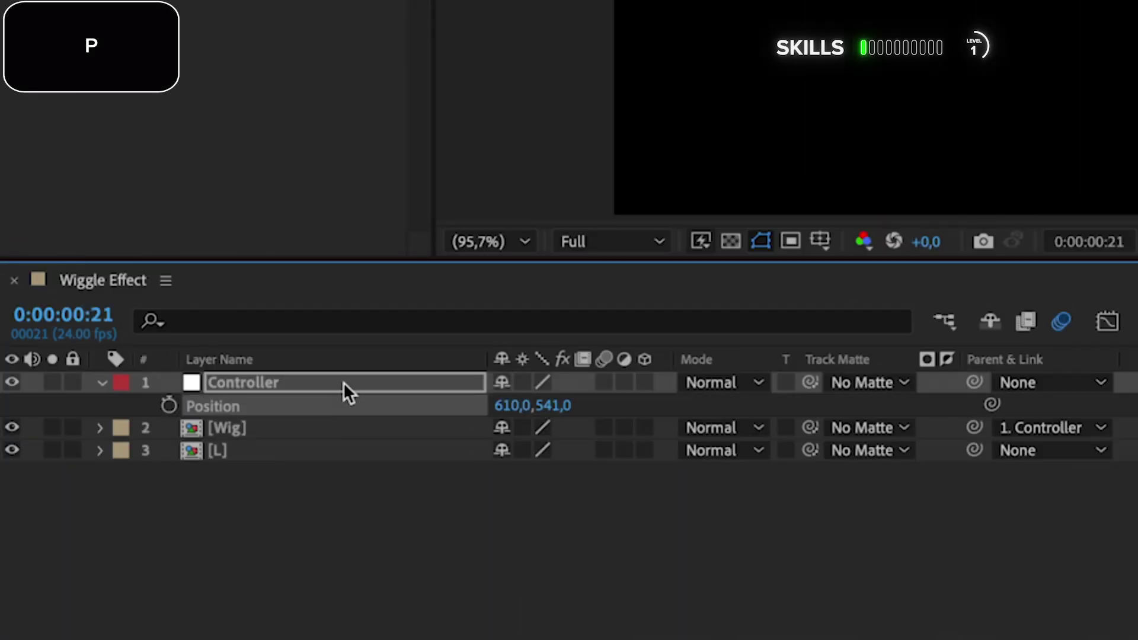
{"action": "key", "text": "shift+r"}
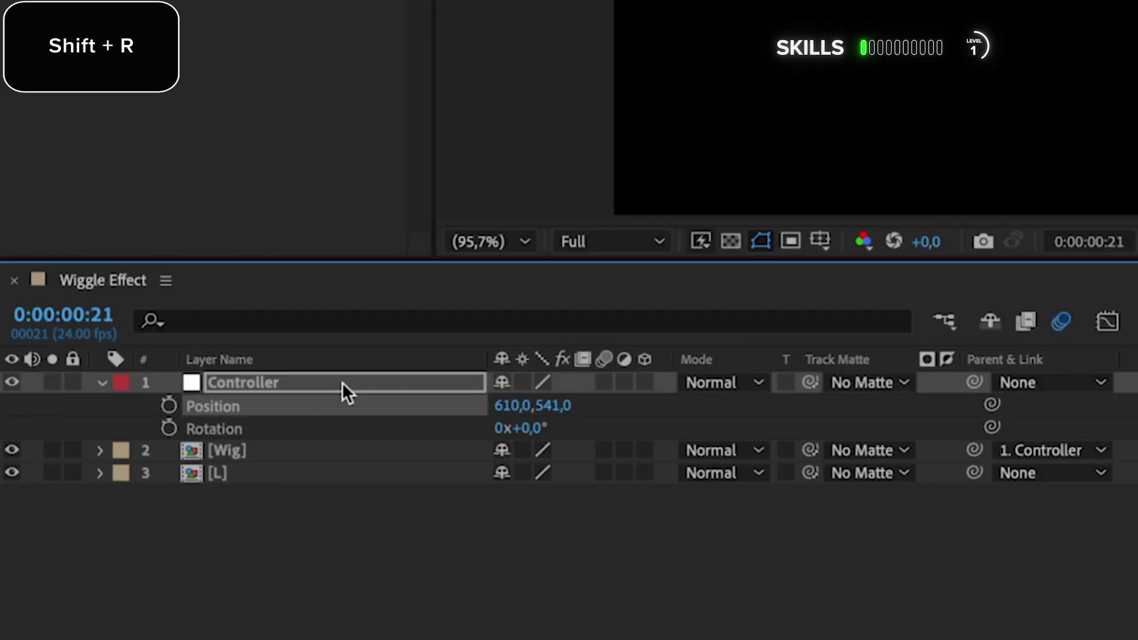
{"action": "left_click", "coordinate": [170, 407]}
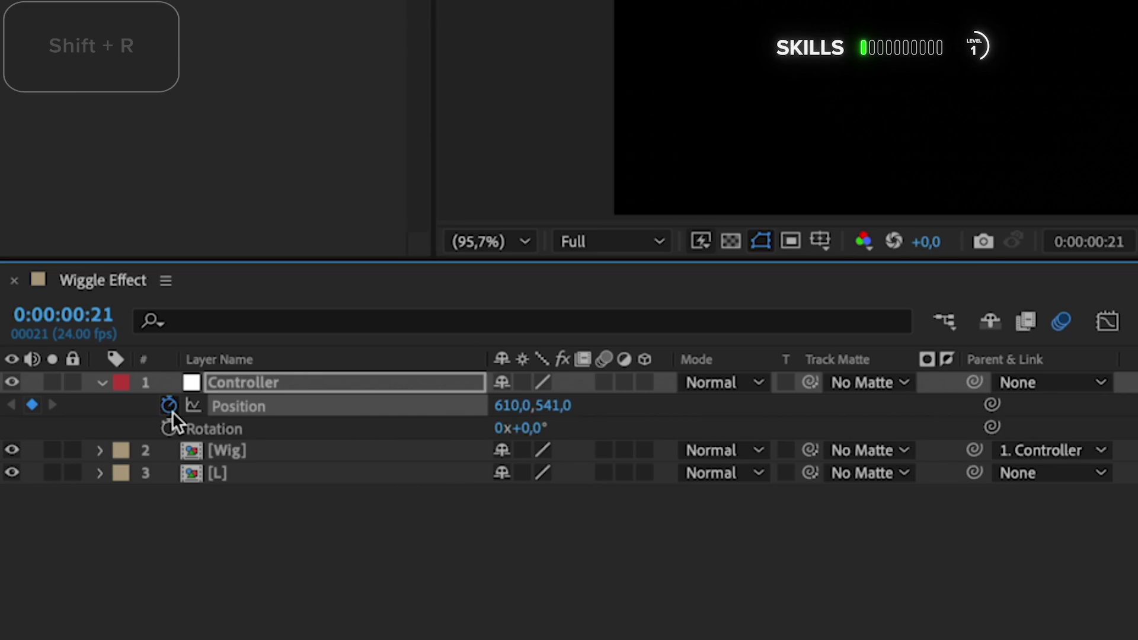
{"action": "left_click", "coordinate": [169, 427]}
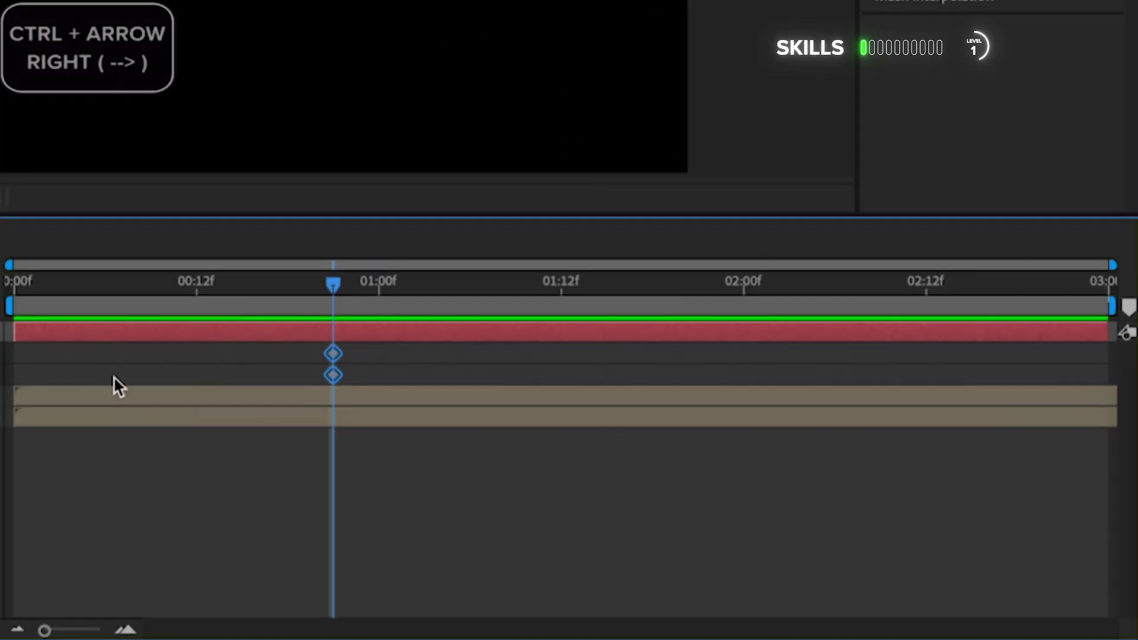
{"action": "key", "text": "ctrl+Right"}
{"action": "key", "text": "ctrl+Right"}
{"action": "key", "text": "ctrl+Right"}
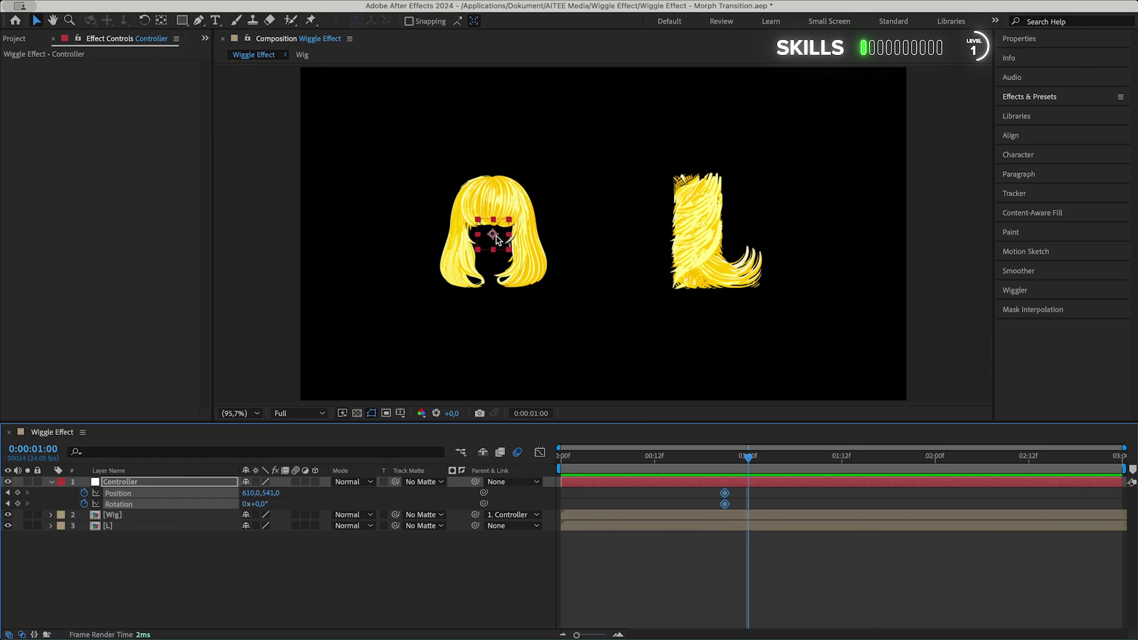
{"action": "left_click_drag", "start_coordinate": [495, 235], "coordinate": [485, 235]}
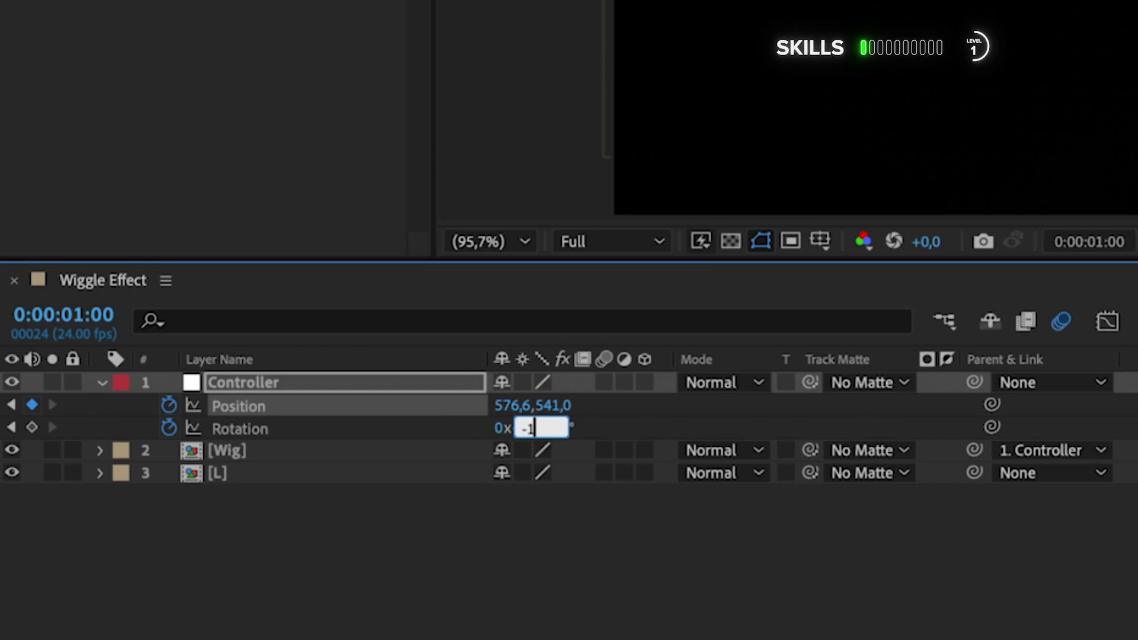
{"action": "type", "text": "-10"}
{"action": "key", "text": "Return"}
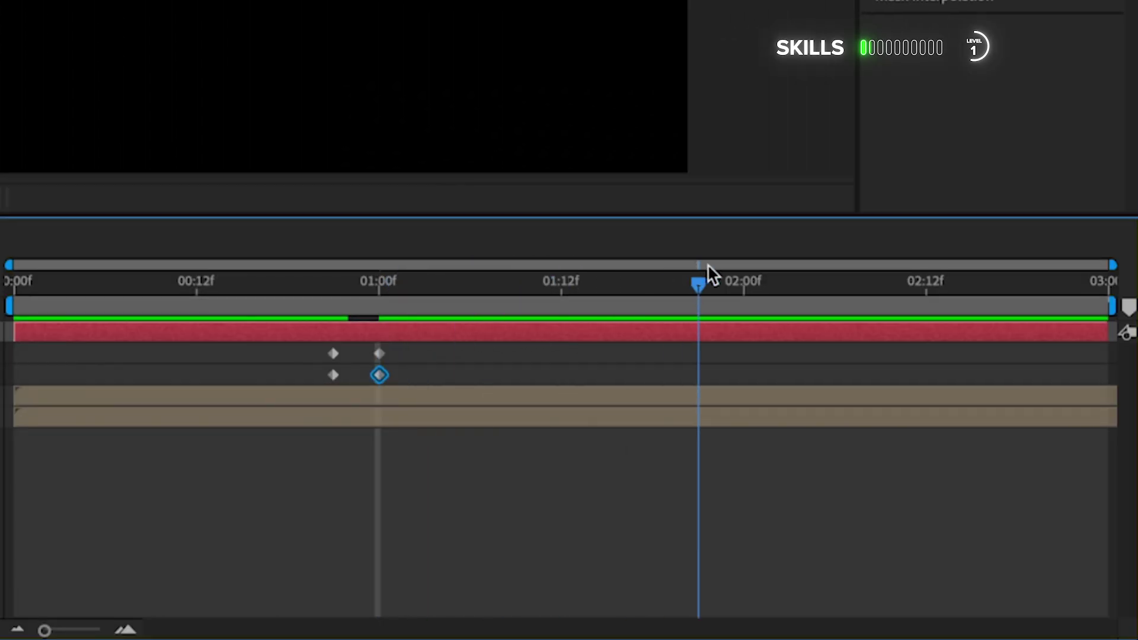
Step: At 2:00, rotate Controller to 180°, move it onto the L, and select all six keyframes
{"action": "left_click_drag", "start_coordinate": [709, 266], "coordinate": [749, 264]}
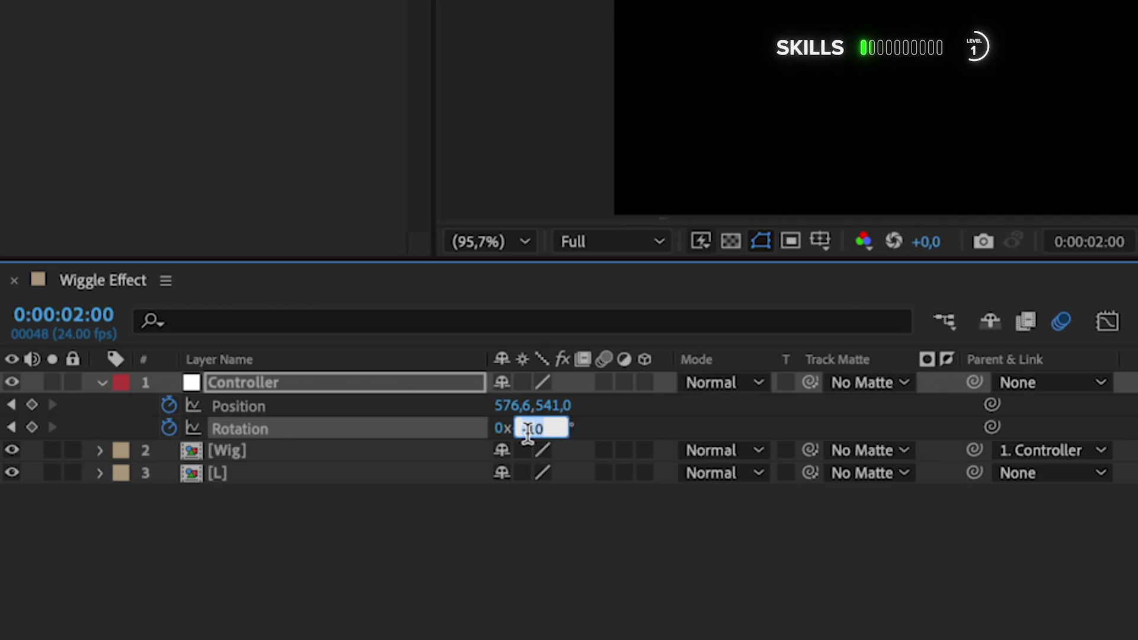
{"action": "type", "text": "180"}
{"action": "key", "text": "Return"}
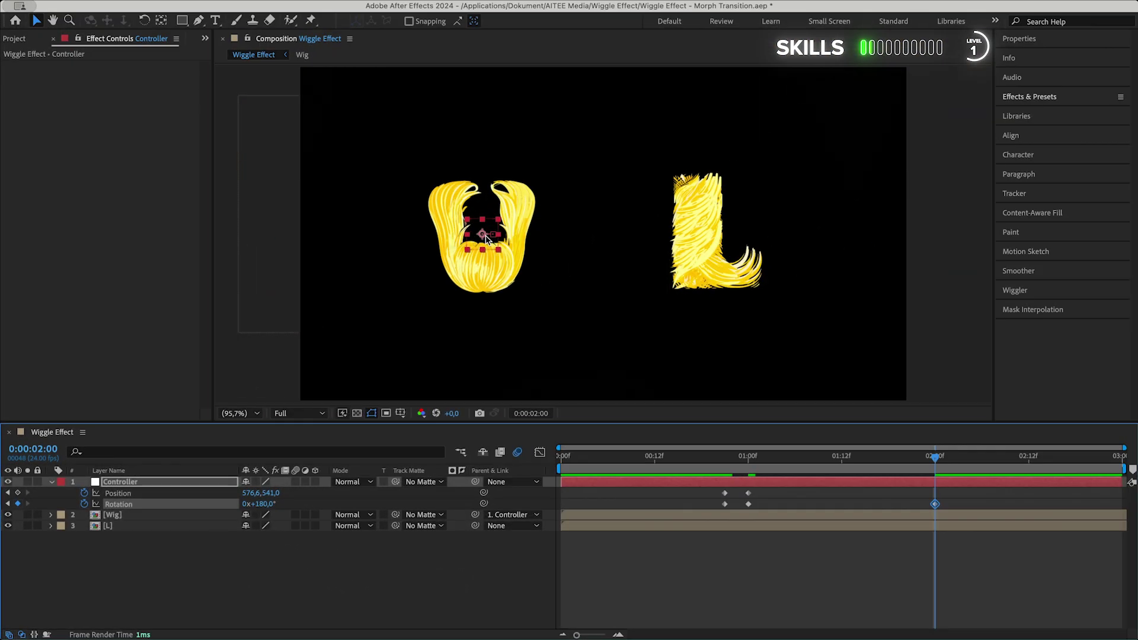
{"action": "left_click_drag", "start_coordinate": [487, 236], "coordinate": [727, 235]}
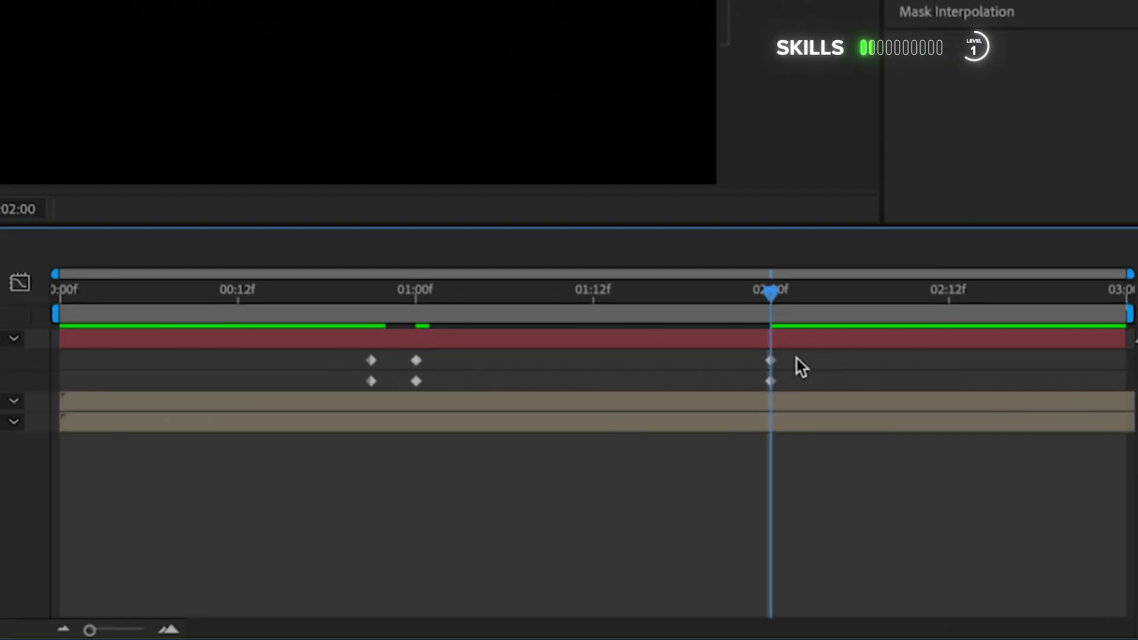
{"action": "left_click_drag", "start_coordinate": [956, 492], "coordinate": [676, 506]}
{"action": "left_click_drag", "start_coordinate": [278, 382], "coordinate": [282, 383]}
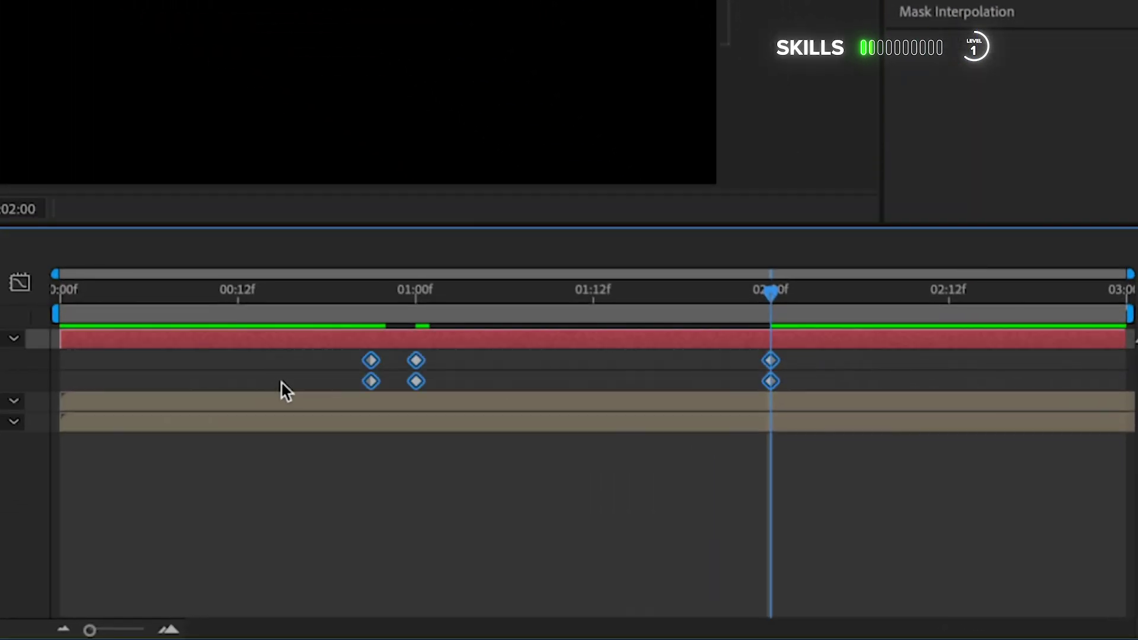
Step: Easy Ease all keyframes and lengthen the influence of the keyframes around 01:00f in the speed graph
{"action": "key", "text": "ctrl+alt+a"}
{"action": "key", "text": "F9"}
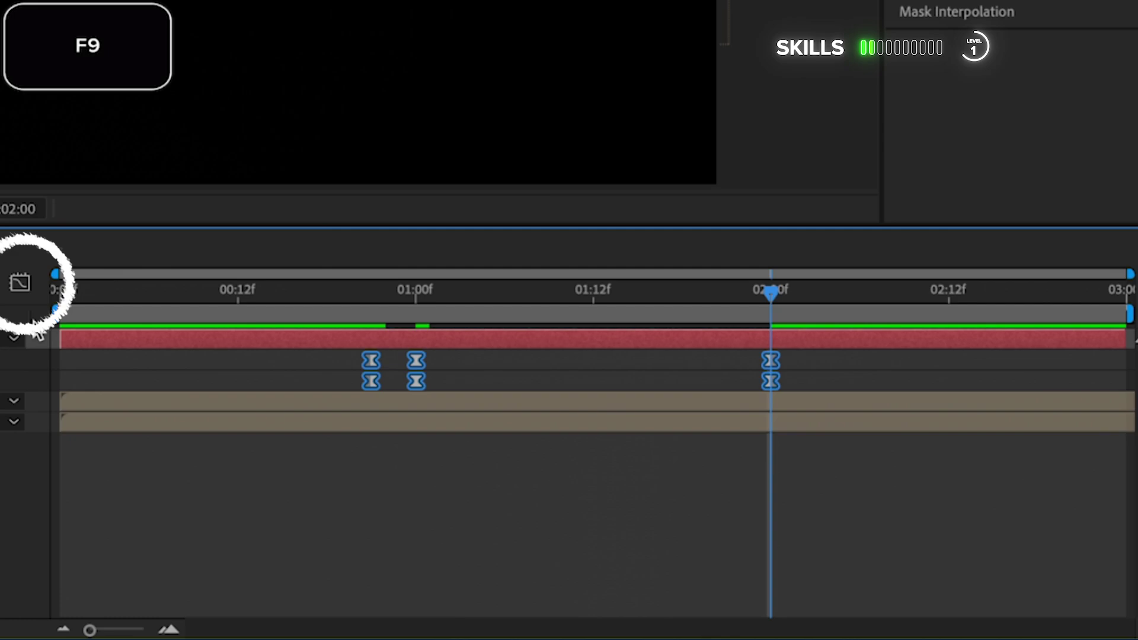
{"action": "left_click", "coordinate": [24, 293]}
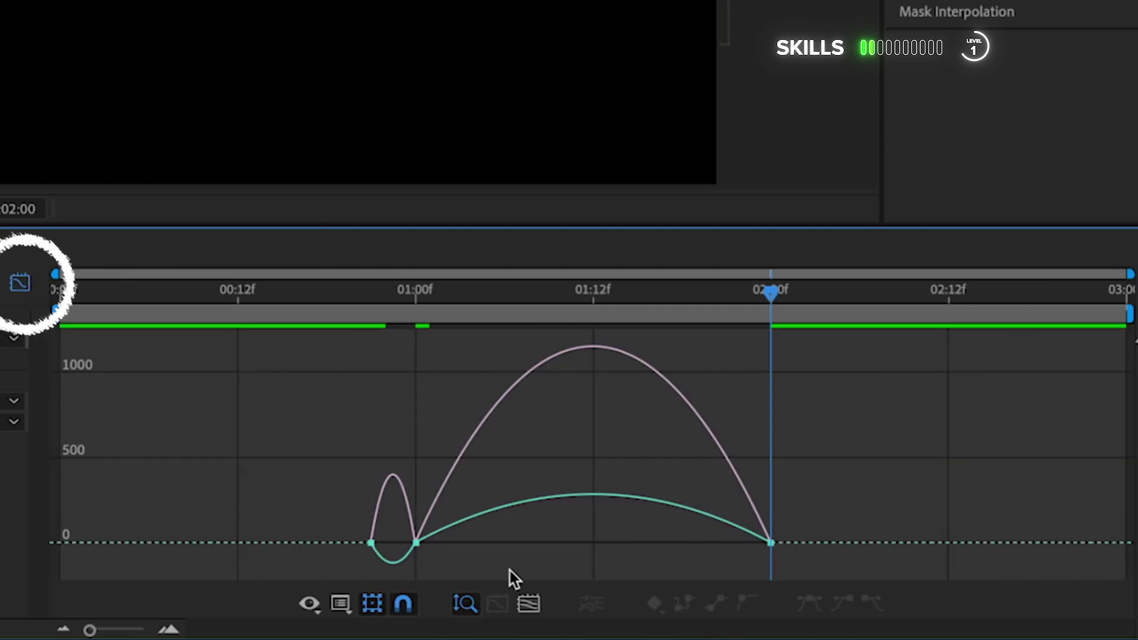
{"action": "left_click_drag", "start_coordinate": [371, 507], "coordinate": [456, 554]}
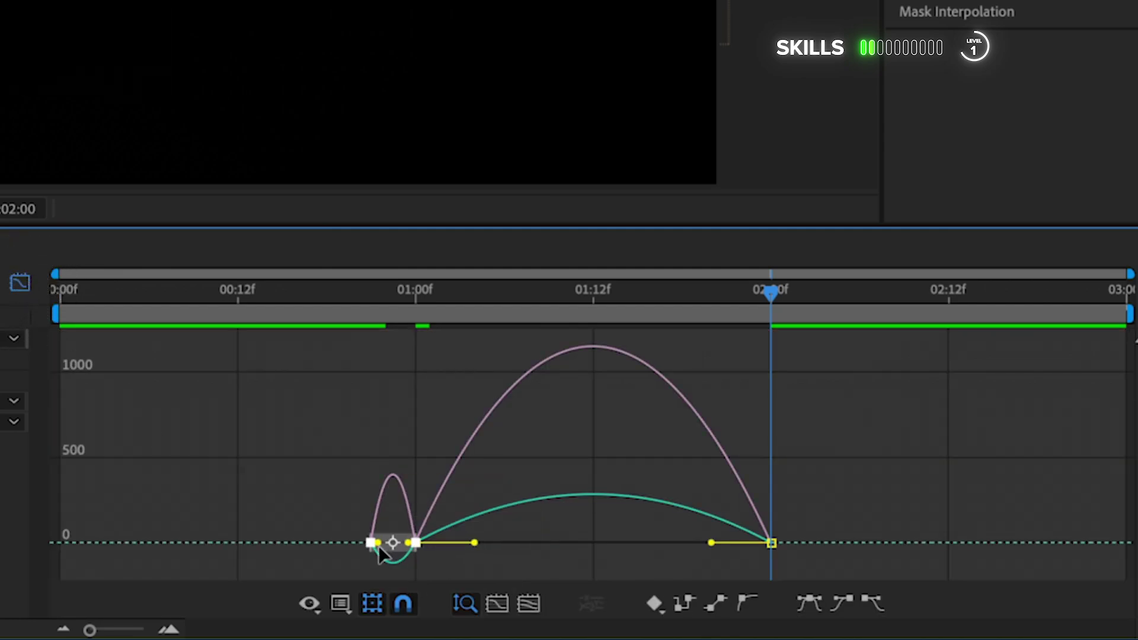
{"action": "left_click_drag", "start_coordinate": [383, 540], "coordinate": [592, 542]}
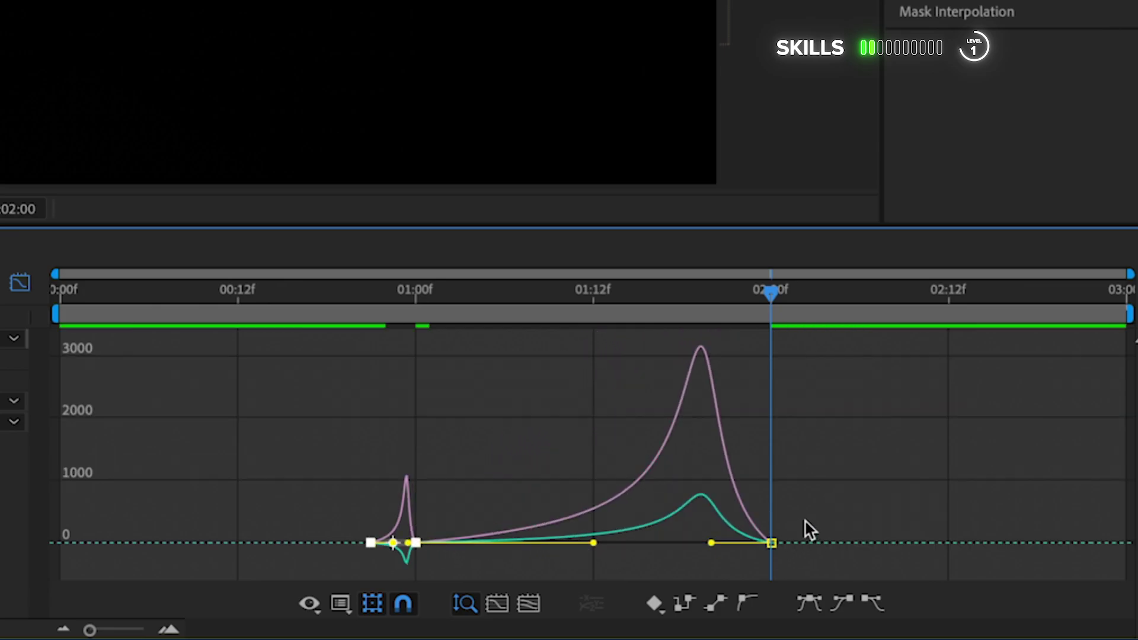
Step: Push the 02:00f keyframe's speed peak later, toward 01:17
{"action": "left_click_drag", "start_coordinate": [805, 522], "coordinate": [676, 546]}
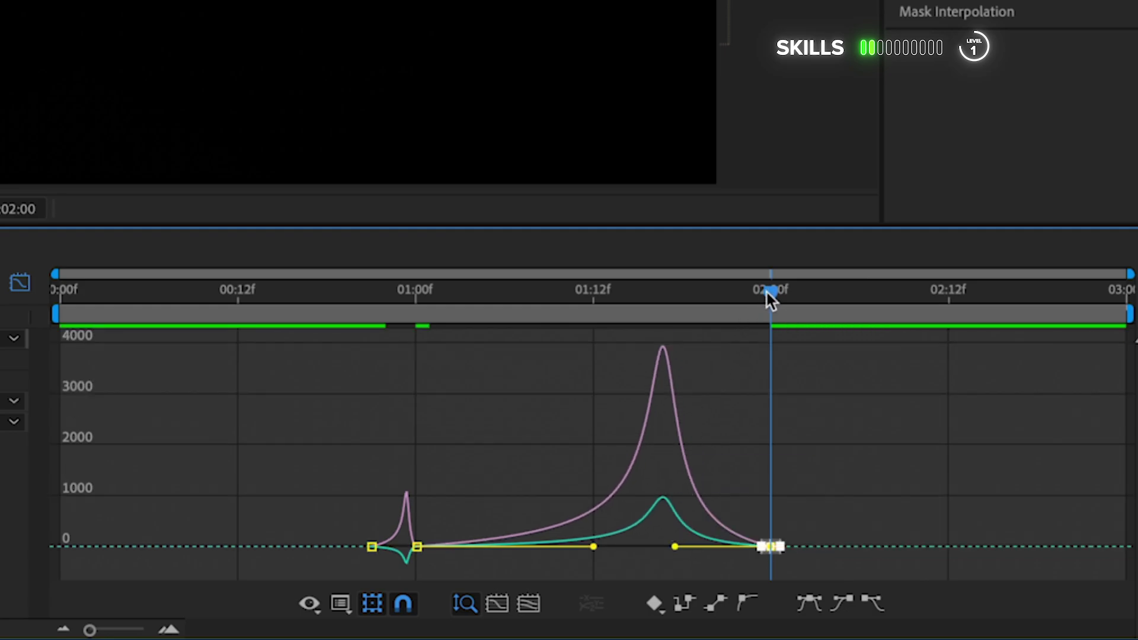
{"action": "left_click_drag", "start_coordinate": [768, 293], "coordinate": [668, 292]}
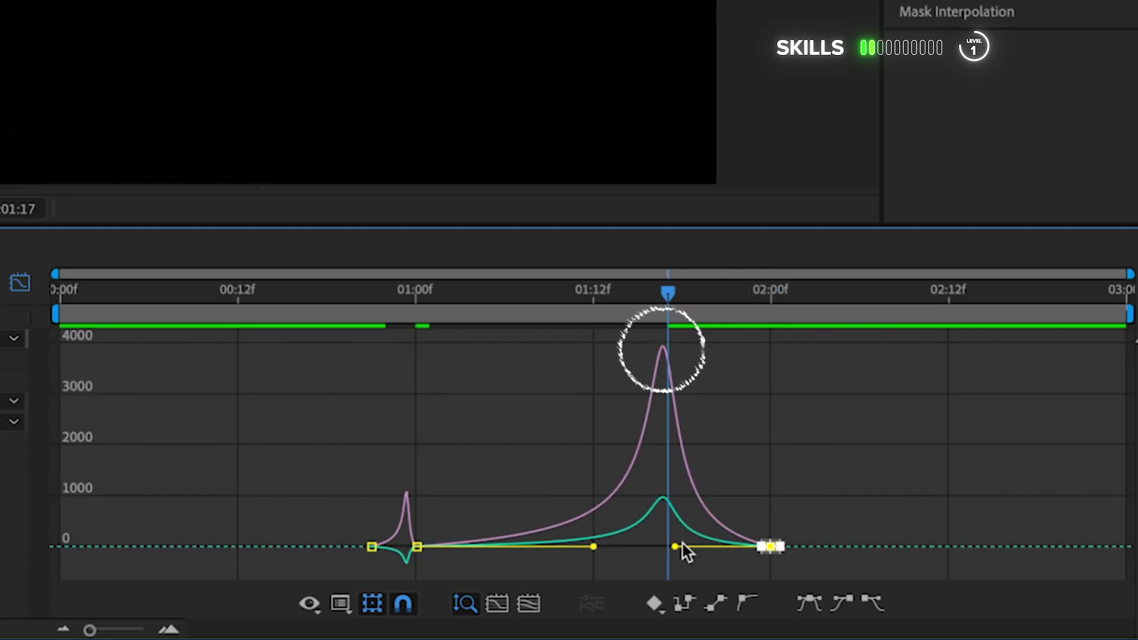
{"action": "left_click_drag", "start_coordinate": [675, 546], "coordinate": [680, 545]}
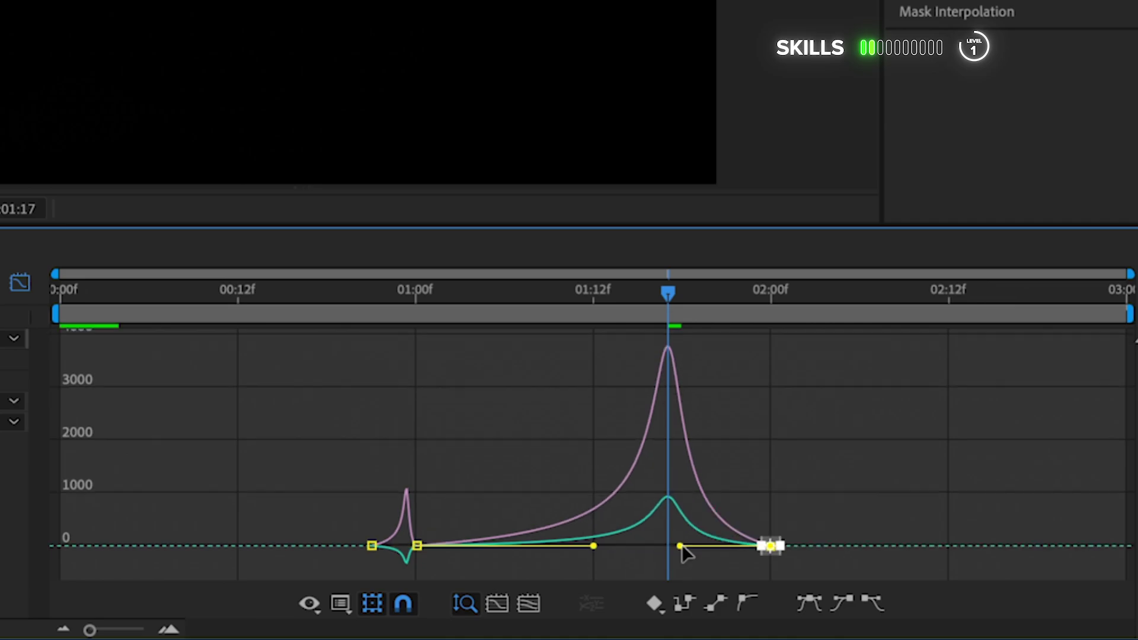
Step: Trim the Wig layer to end and the L layer to start at 01:17
{"action": "left_click", "coordinate": [22, 283]}
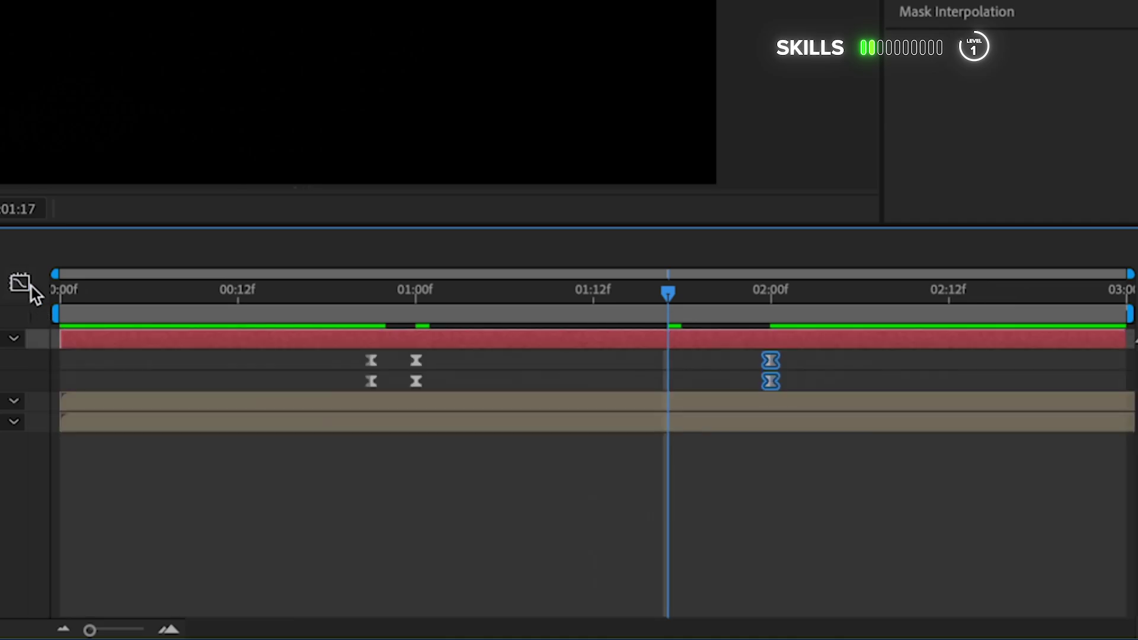
{"action": "left_click", "coordinate": [662, 413]}
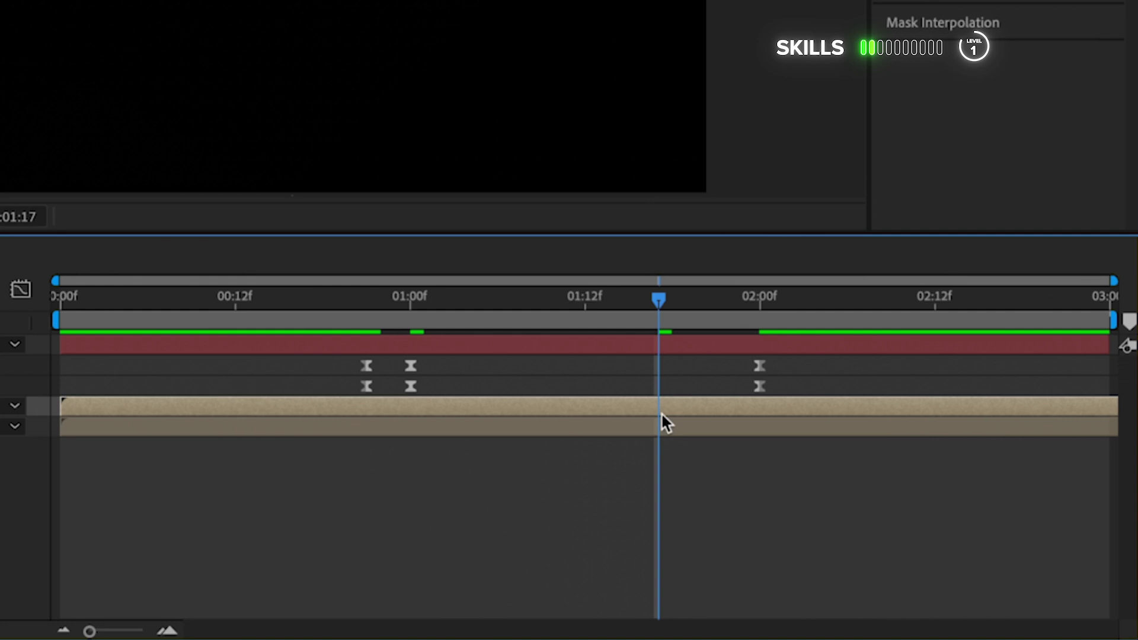
{"action": "key", "text": "alt+bracketright"}
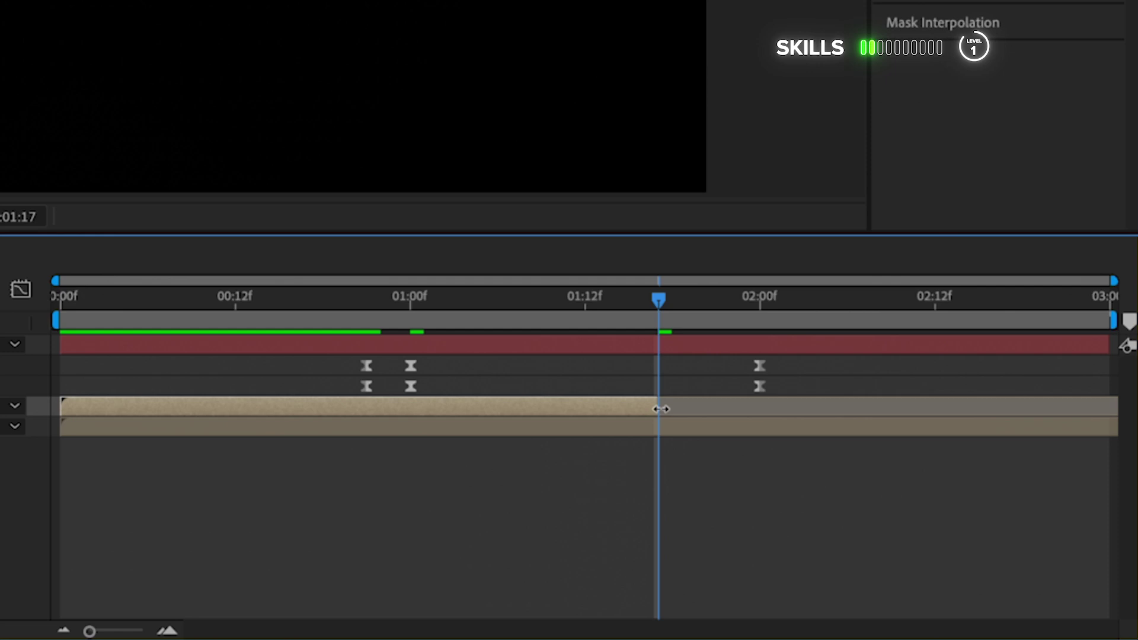
{"action": "left_click", "coordinate": [683, 431]}
{"action": "key", "text": "alt+bracketleft"}
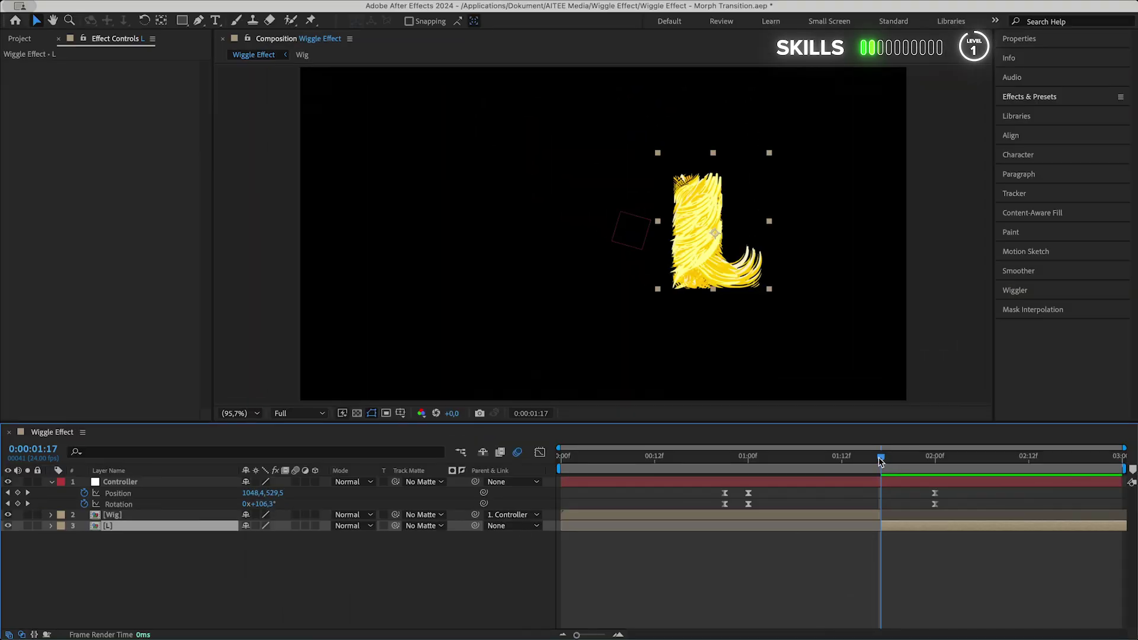
{"action": "left_click_drag", "start_coordinate": [880, 462], "coordinate": [937, 443]}
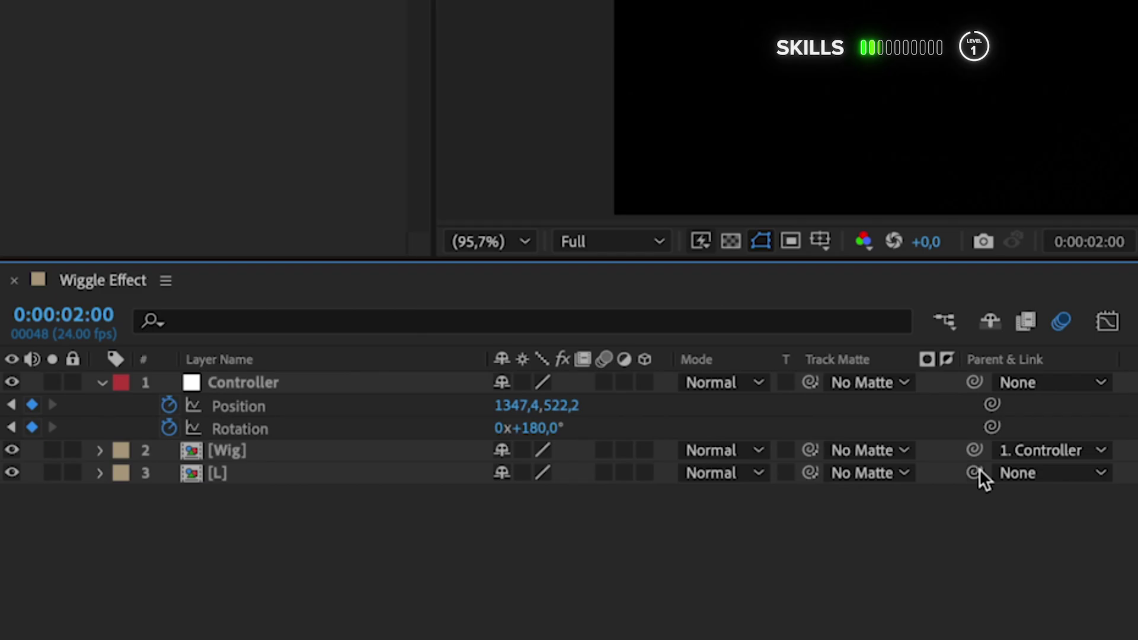
Step: Parent the L layer to Controller and turn on its motion blur
{"action": "left_click_drag", "start_coordinate": [975, 472], "coordinate": [248, 382]}
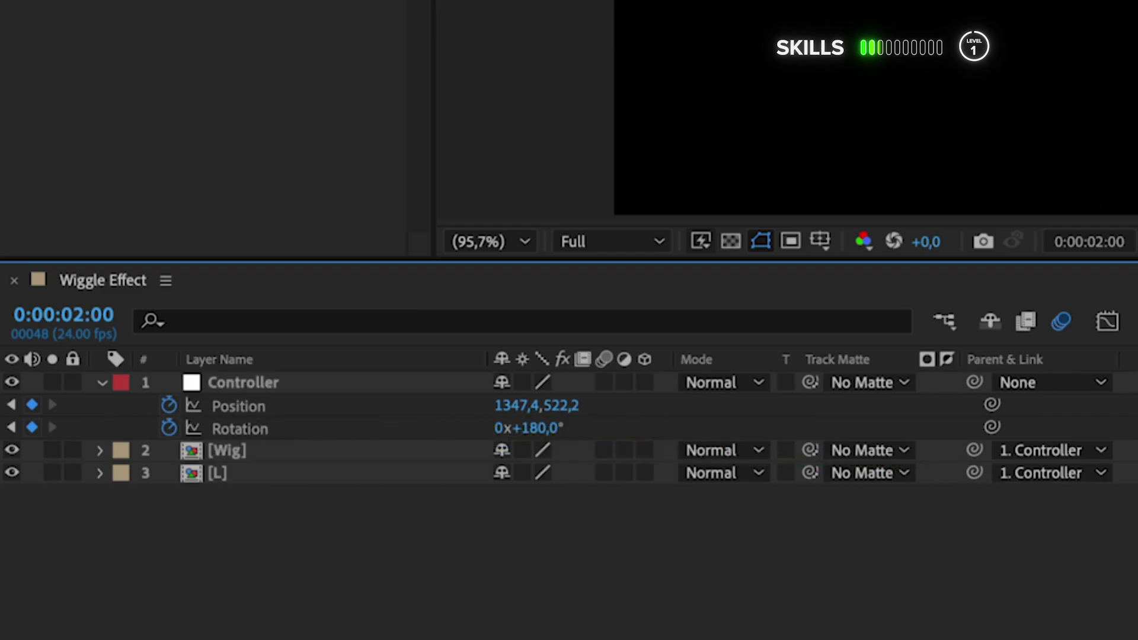
{"action": "left_click_drag", "start_coordinate": [934, 457], "coordinate": [465, 445]}
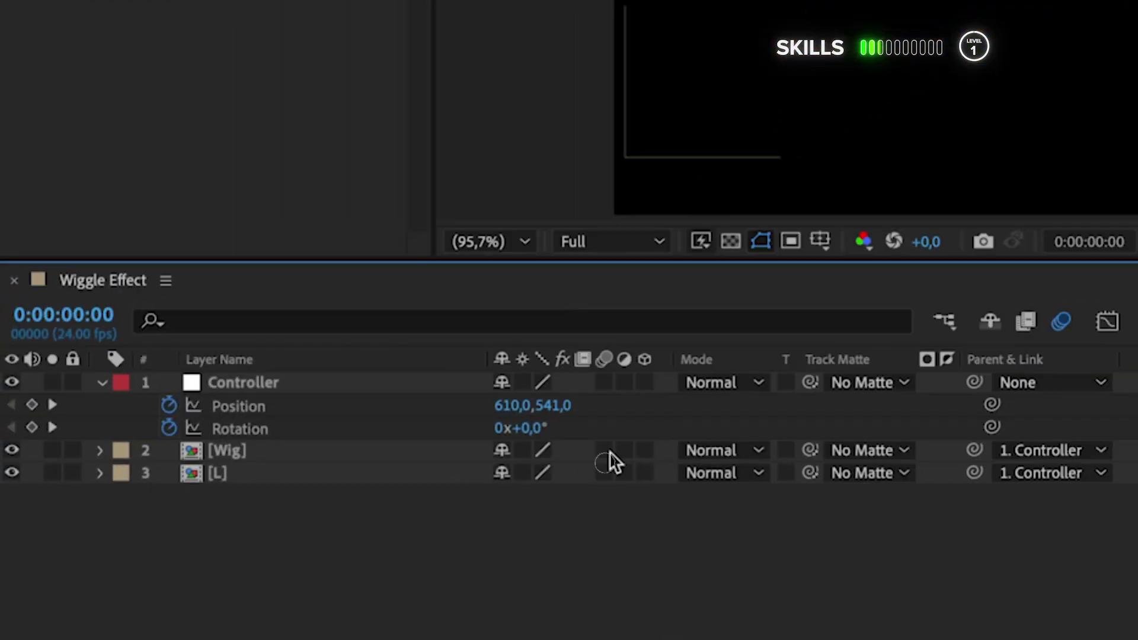
{"action": "left_click", "coordinate": [295, 524]}
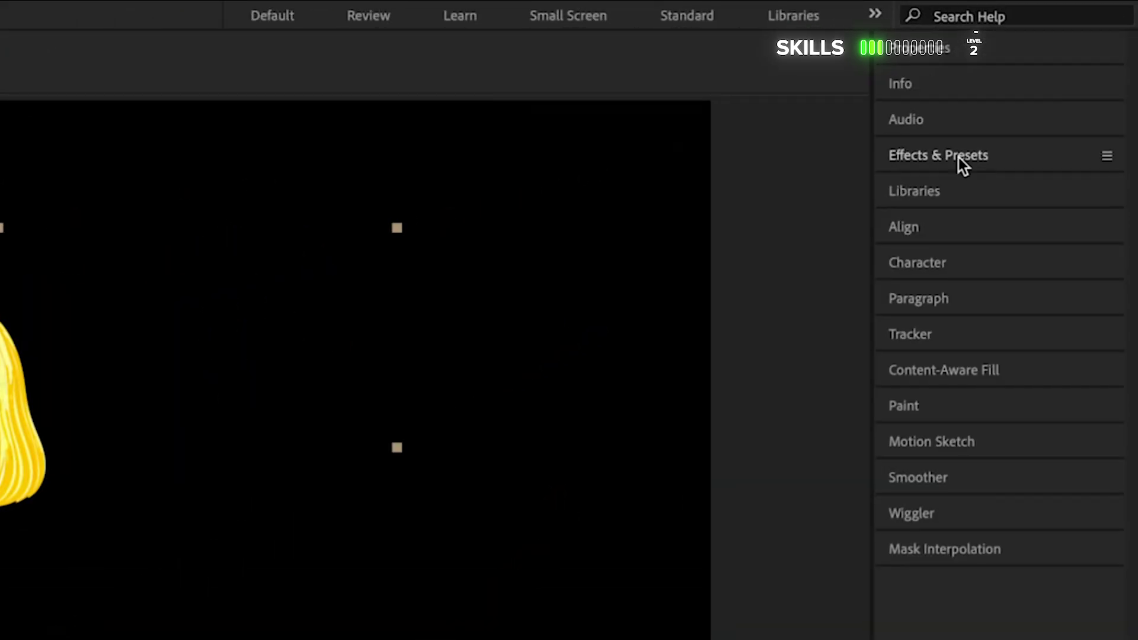
Step: Apply the Wiggle Loop preset, found by searching 'wiggle', to the L layer and preview it to 00:21f
{"action": "left_click", "coordinate": [1042, 98]}
{"action": "left_click", "coordinate": [942, 188]}
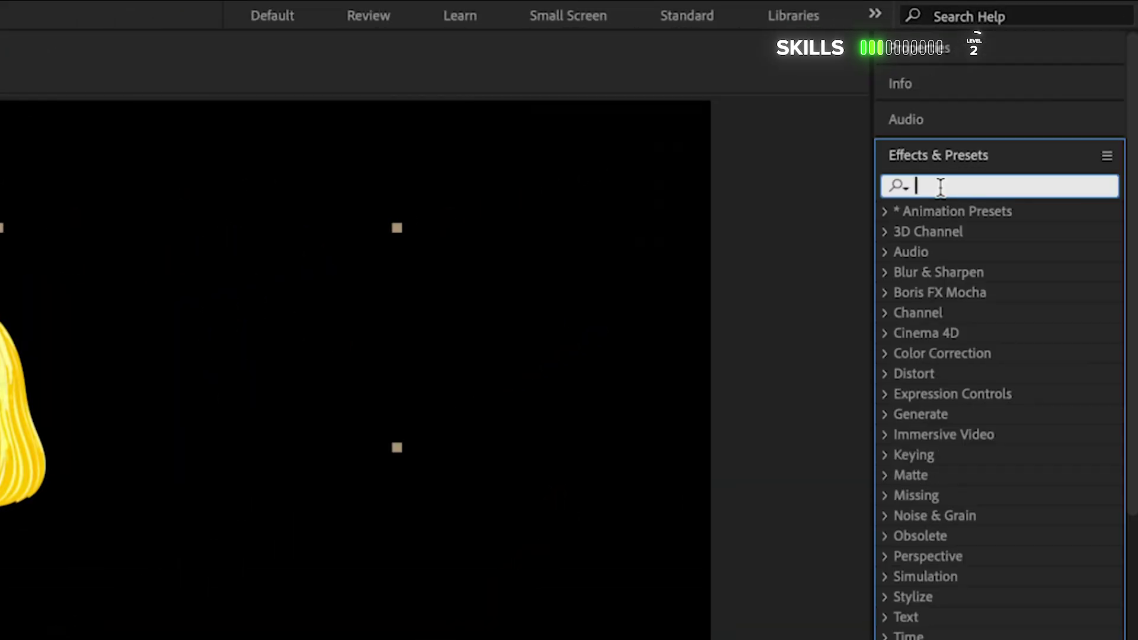
{"action": "type", "text": "wiggle"}
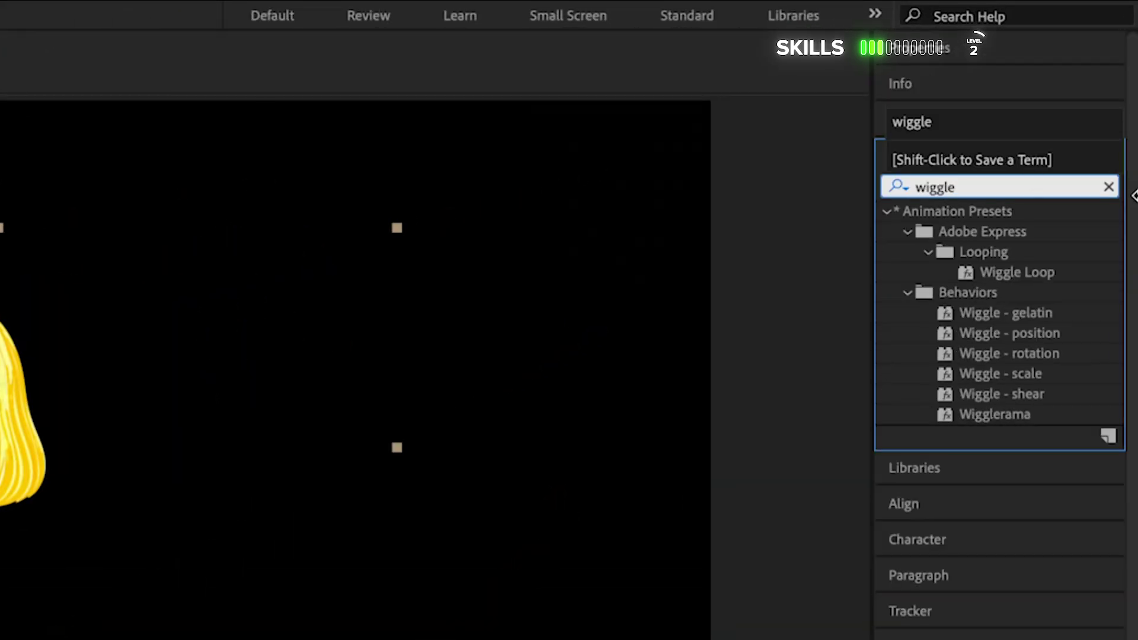
{"action": "left_click", "coordinate": [1003, 271]}
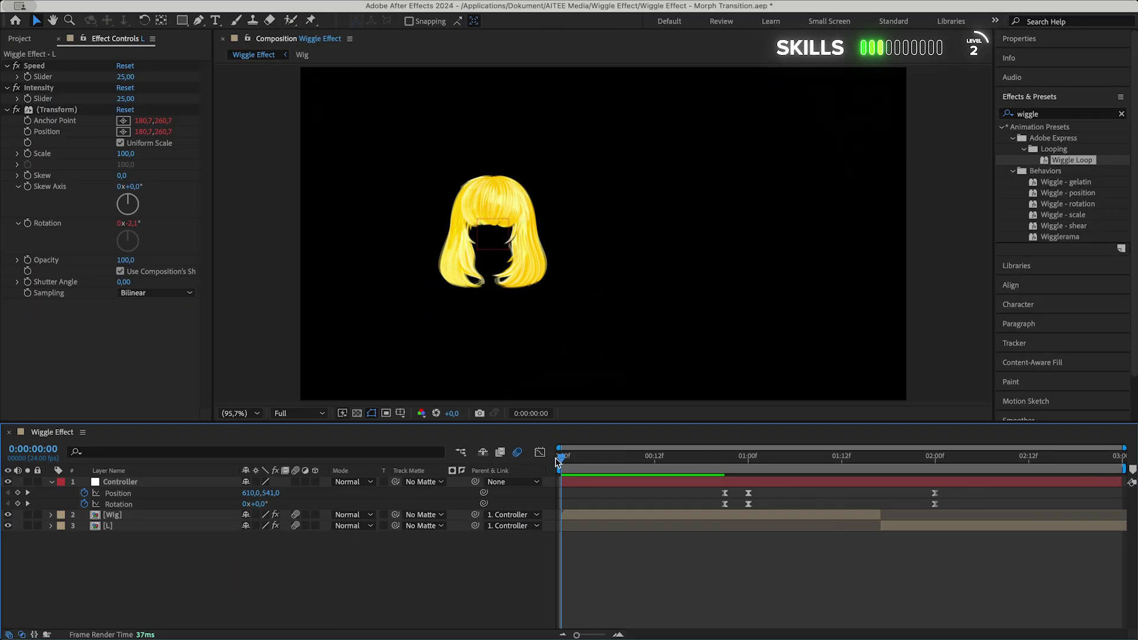
{"action": "left_click_drag", "start_coordinate": [557, 459], "coordinate": [726, 455]}
{"action": "left_click", "coordinate": [727, 519]}
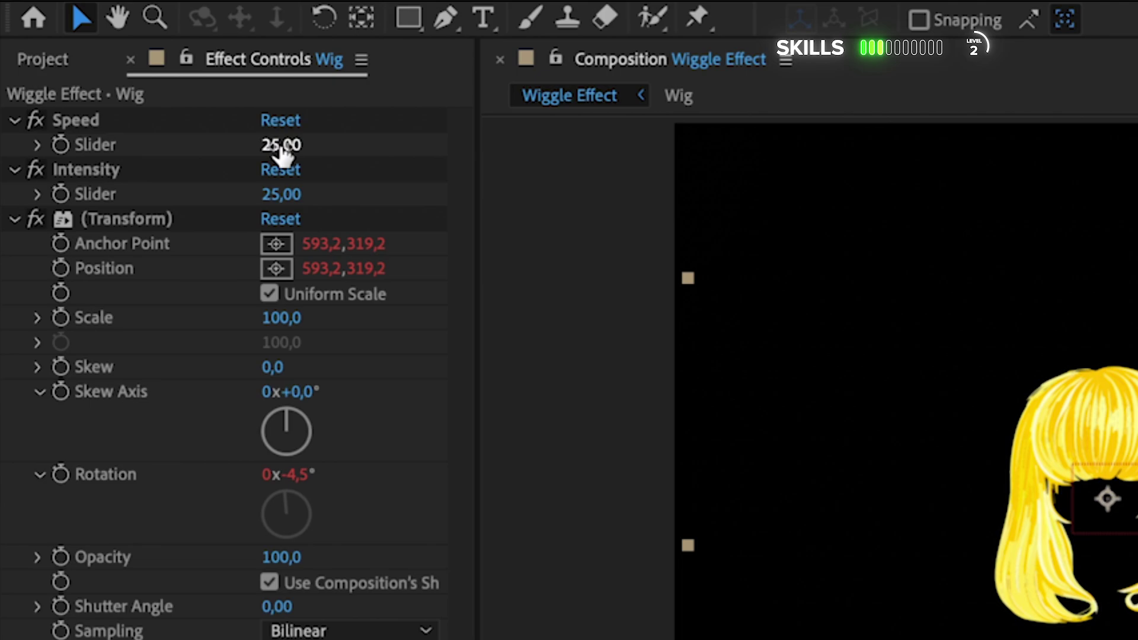
Step: Set the Wig's Wiggle Loop Speed to 40 and lower its Intensity
{"action": "left_click", "coordinate": [281, 195]}
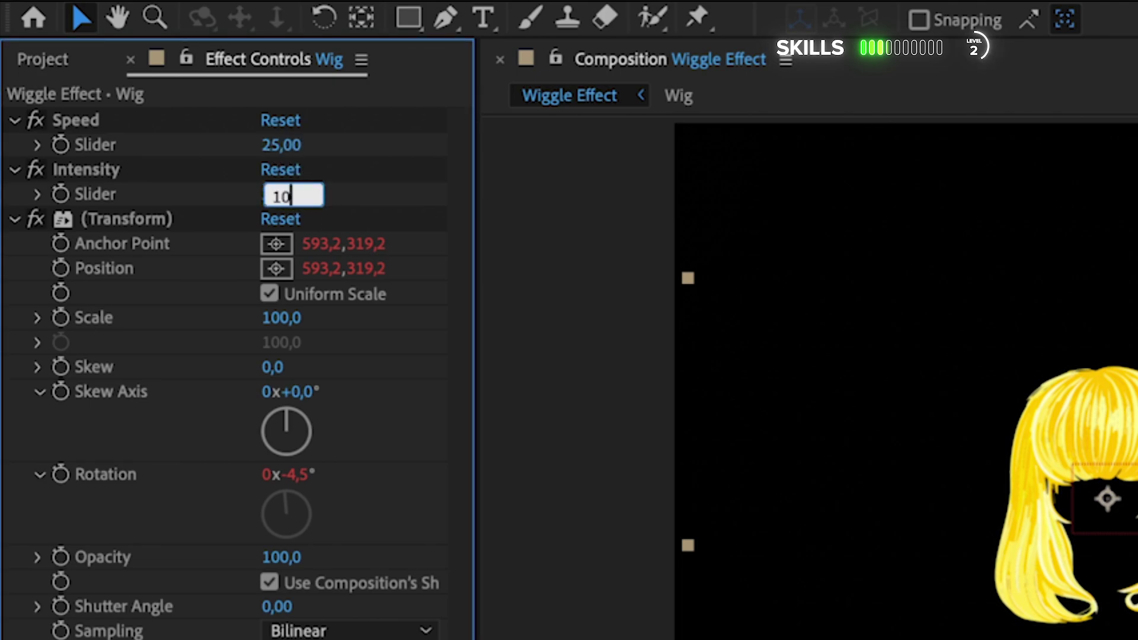
{"action": "key", "text": "Return"}
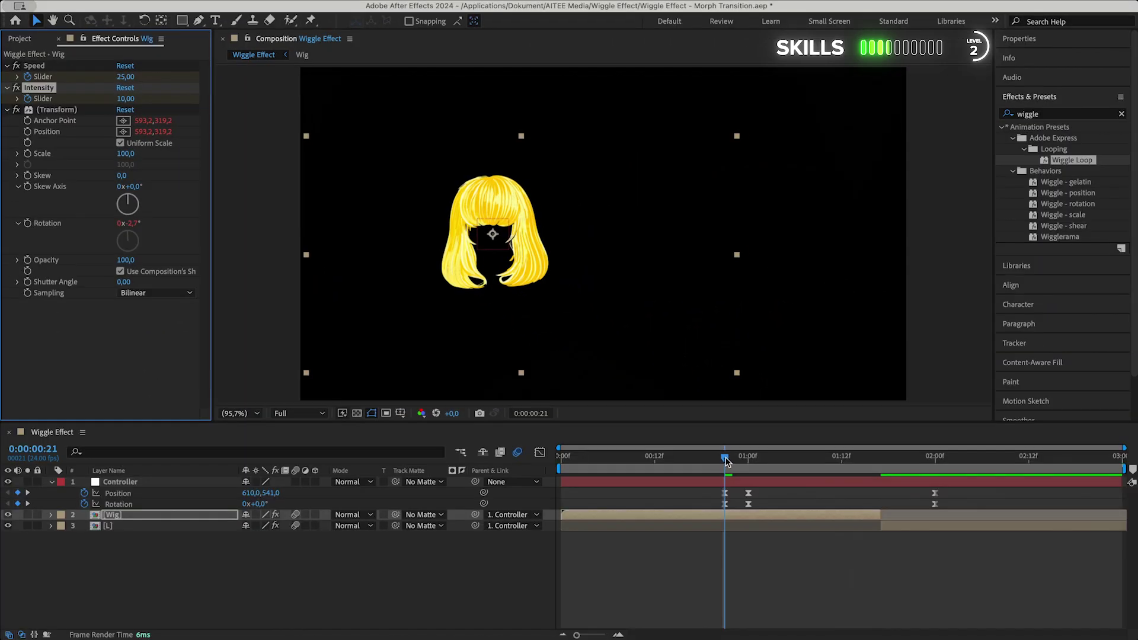
{"action": "left_click_drag", "start_coordinate": [725, 460], "coordinate": [882, 462]}
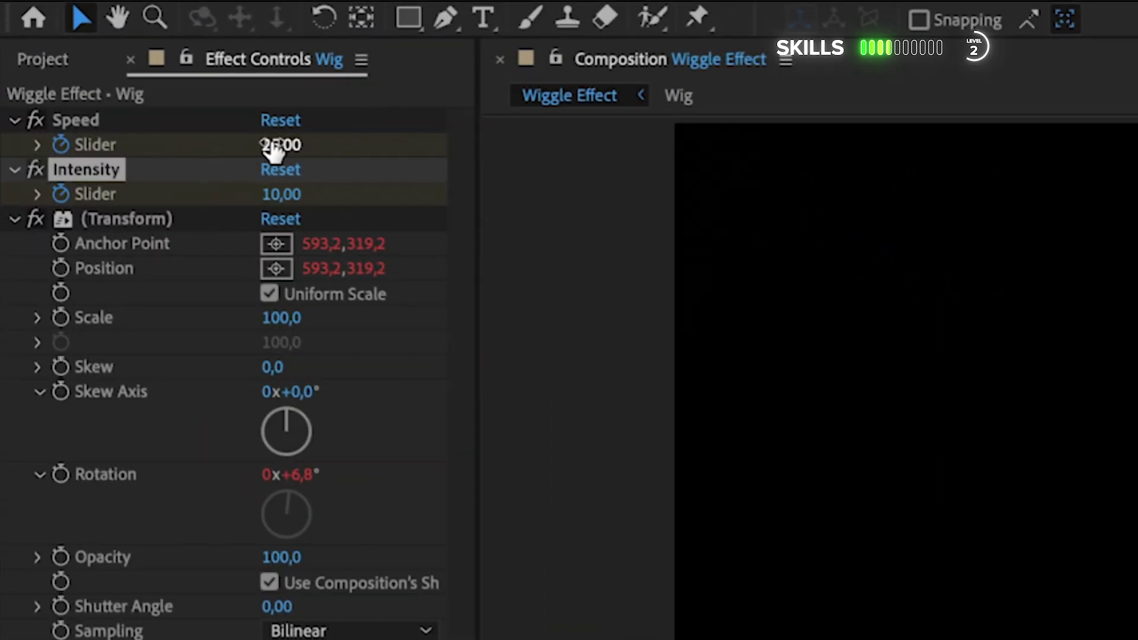
{"action": "left_click", "coordinate": [153, 88]}
{"action": "type", "text": "15"}
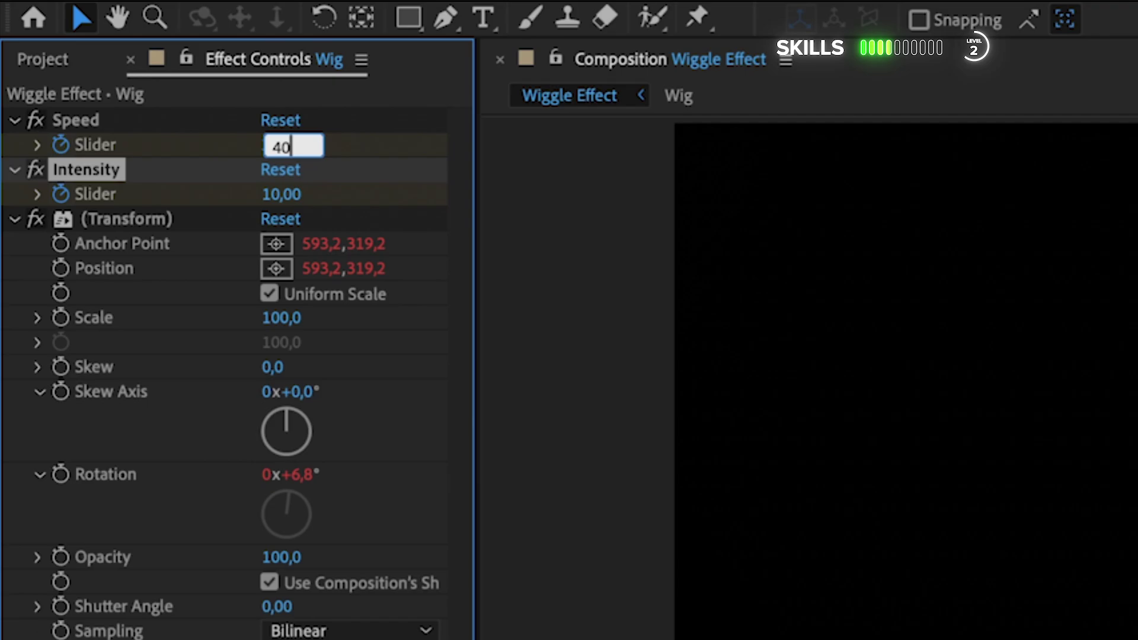
{"action": "key", "text": "Return"}
{"action": "left_click", "coordinate": [284, 195]}
{"action": "type", "text": "15"}
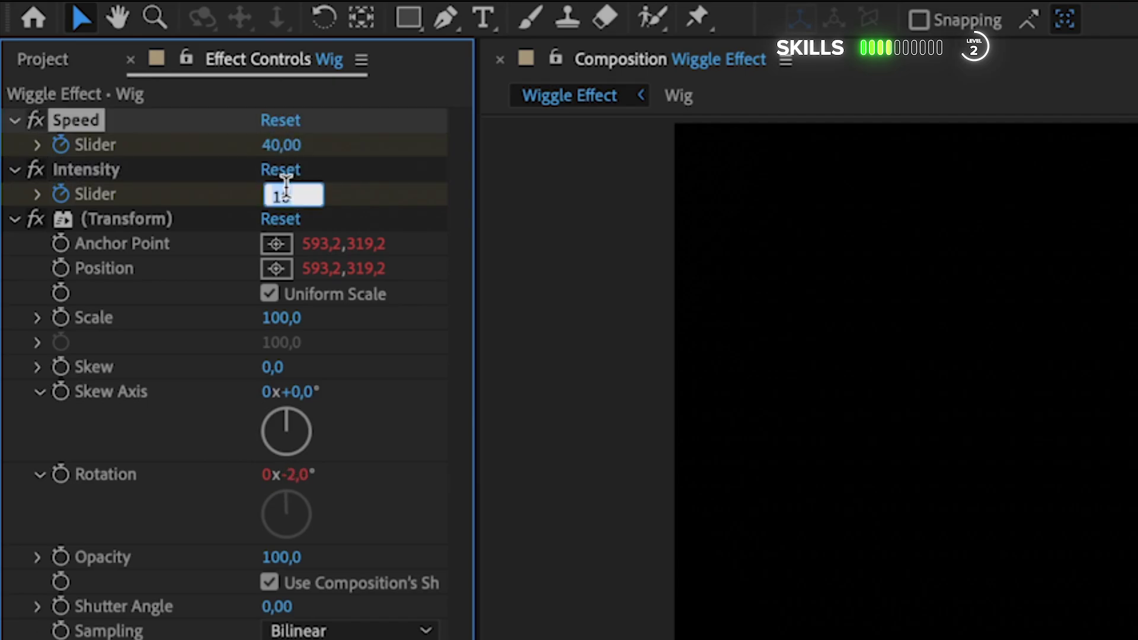
{"action": "key", "text": "Return"}
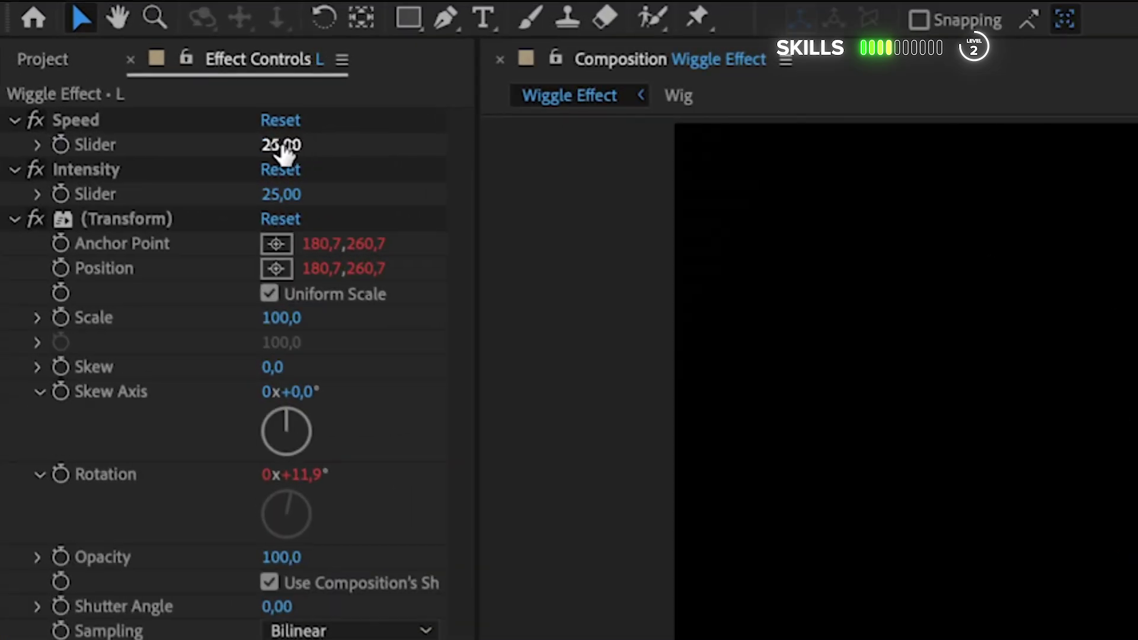
Step: Set the L layer's wiggle to Speed 20 and Intensity 5
{"action": "left_click", "coordinate": [129, 78]}
{"action": "key", "text": "Return"}
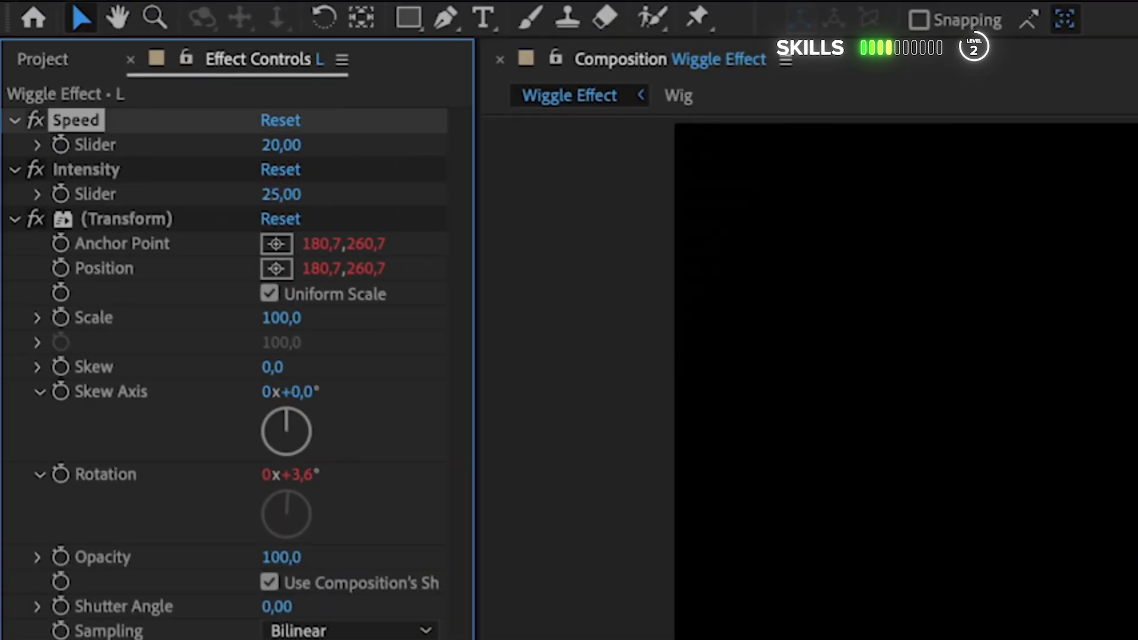
{"action": "left_click", "coordinate": [290, 197]}
{"action": "key", "text": "Return"}
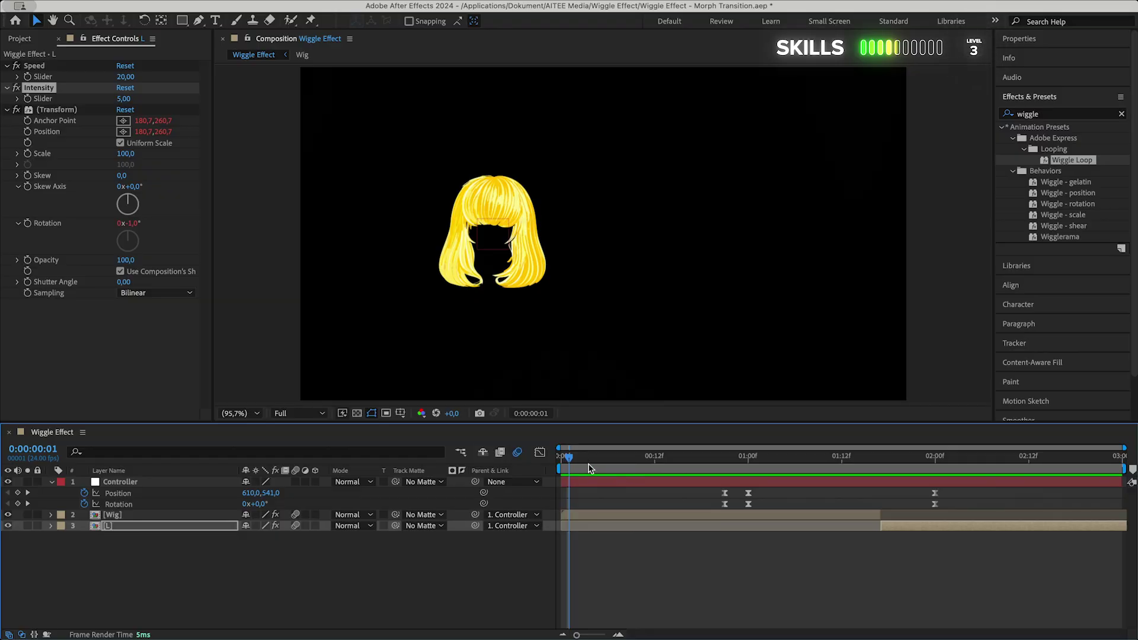
Step: Go to frame 0, deselect the L layer, and create a new white solid with Ctrl+Y
{"action": "left_click_drag", "start_coordinate": [569, 458], "coordinate": [560, 458]}
{"action": "left_click", "coordinate": [379, 549]}
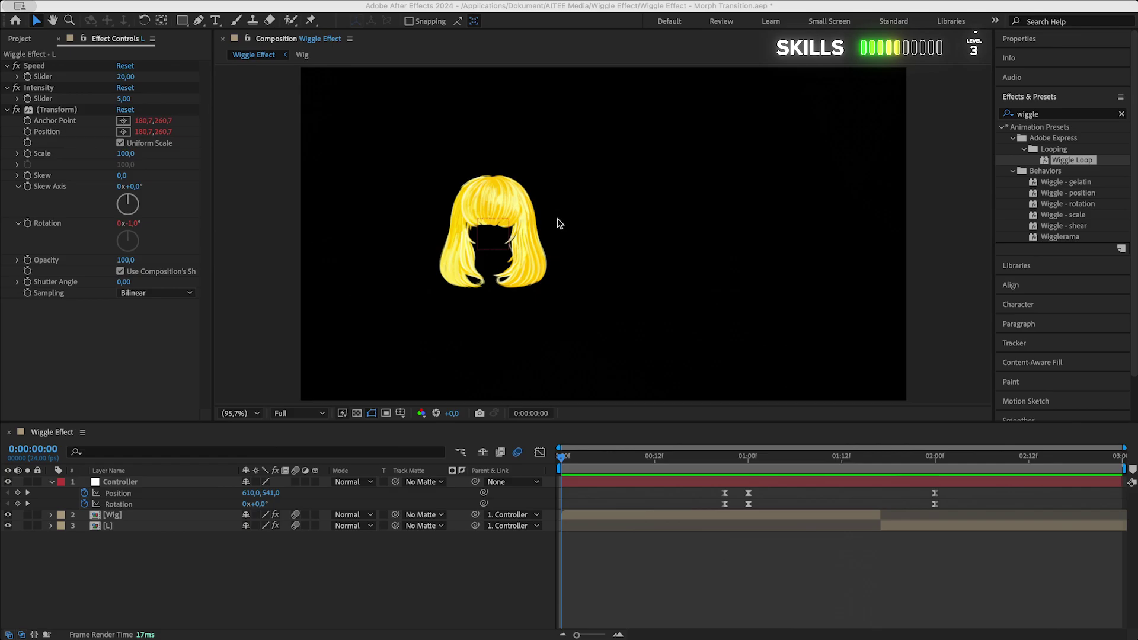
{"action": "key", "text": "ctrl+y"}
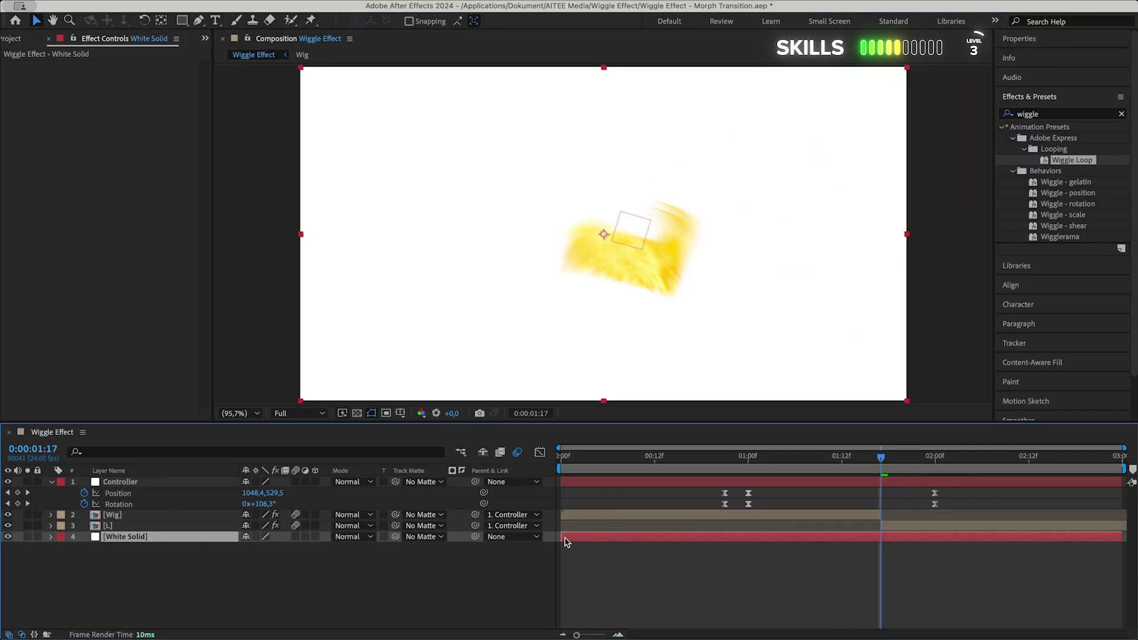
Step: Move the White Solid's in-point to 01:17, where the L begins, and preview from the start
{"action": "left_click_drag", "start_coordinate": [565, 540], "coordinate": [844, 538]}
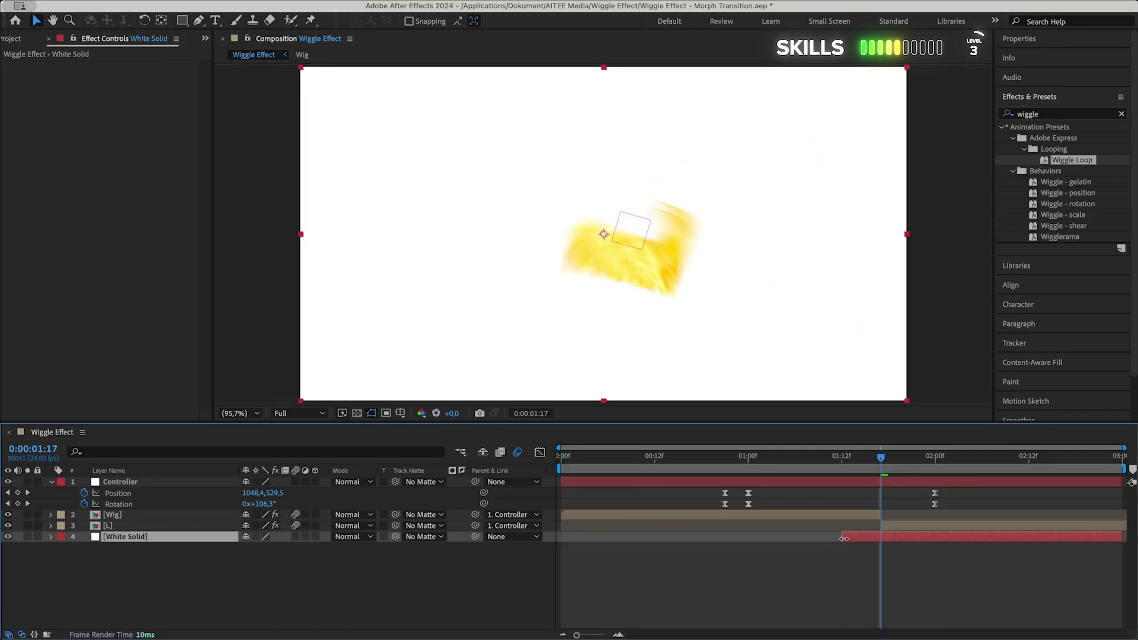
{"action": "left_click_drag", "start_coordinate": [882, 460], "coordinate": [560, 457]}
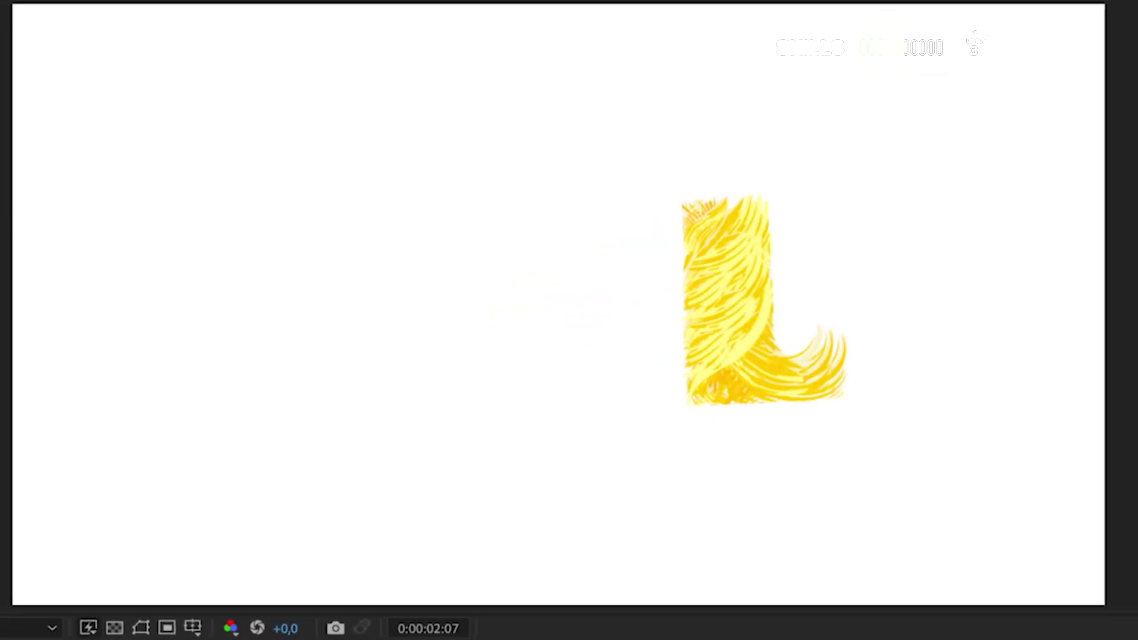
{"action": "key", "text": "space"}
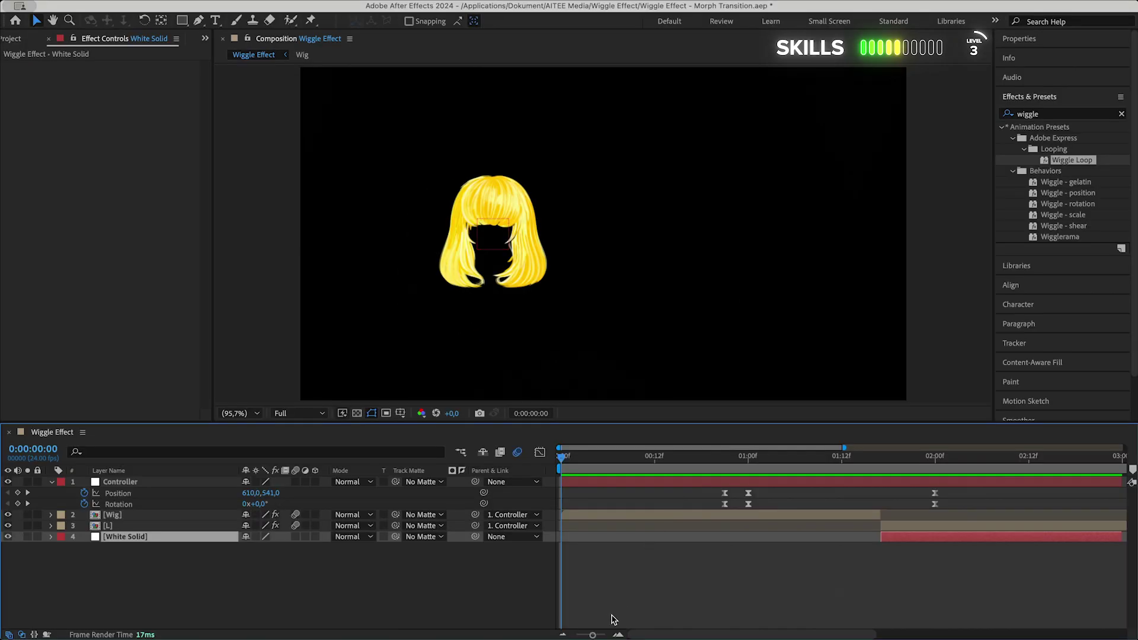
Step: Move the playhead to where the L appears on white and select the Controller, Wig and L layers
{"action": "left_click_drag", "start_coordinate": [561, 461], "coordinate": [783, 449]}
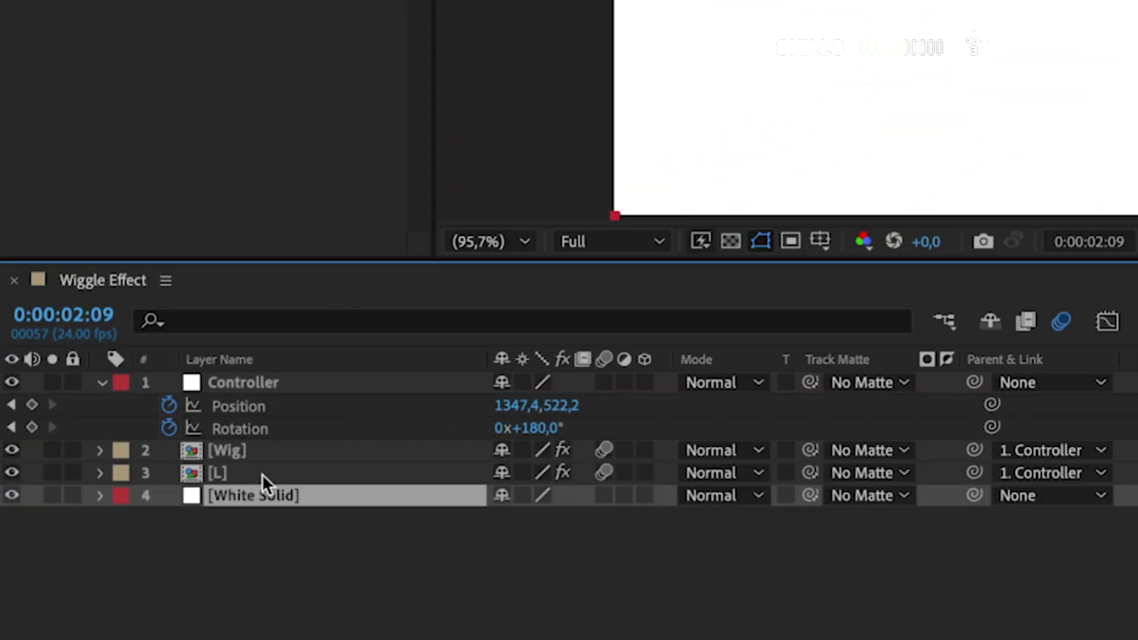
{"action": "left_click", "coordinate": [129, 526], "text": "super"}
{"action": "left_click", "coordinate": [133, 481], "text": "super"}
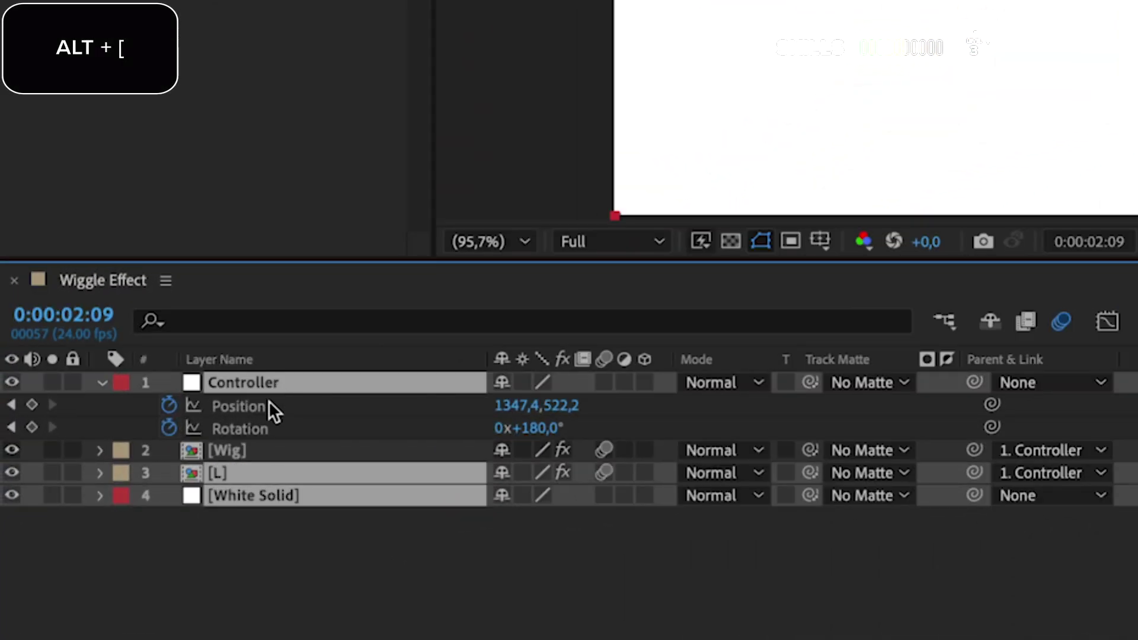
{"action": "left_click", "coordinate": [258, 455]}
{"action": "left_click", "coordinate": [245, 471]}
{"action": "left_click", "coordinate": [259, 378], "text": "shift"}
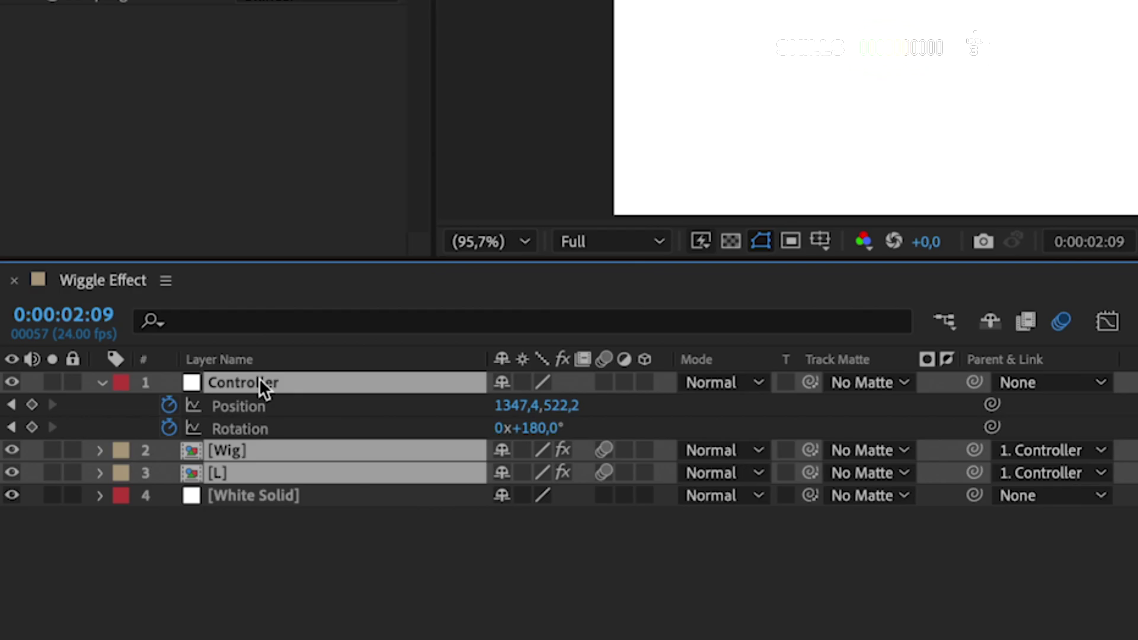
Step: Duplicate Controller, Wig and L, start the copies at 02:10, and swap the duplicate L and Wig timing
{"action": "key", "text": "ctrl+d"}
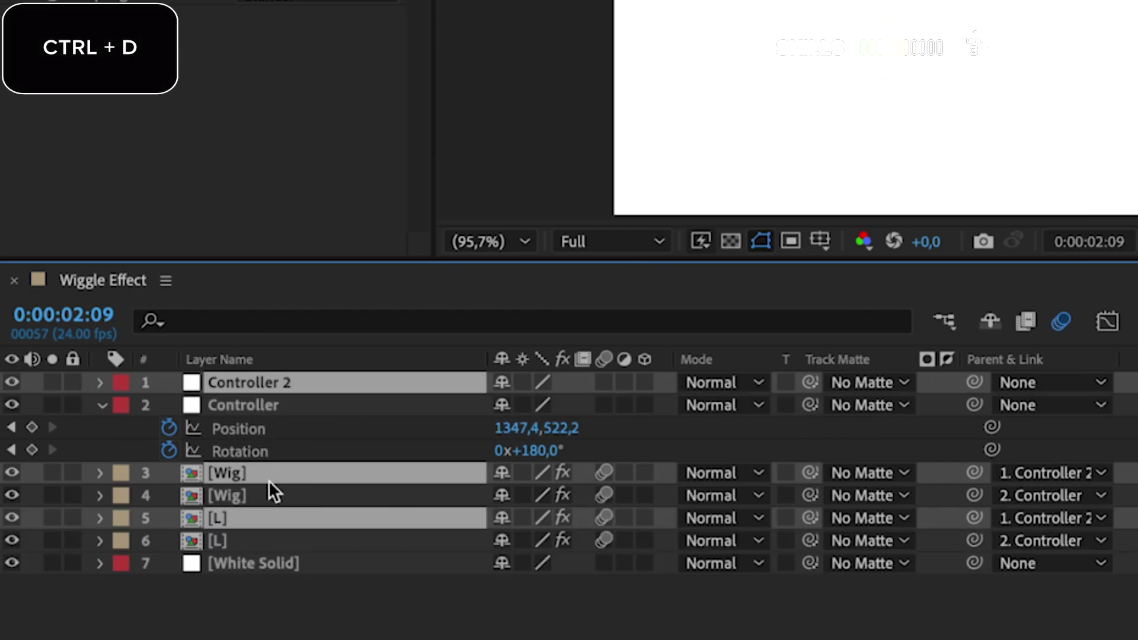
{"action": "left_click_drag", "start_coordinate": [265, 474], "coordinate": [268, 395]}
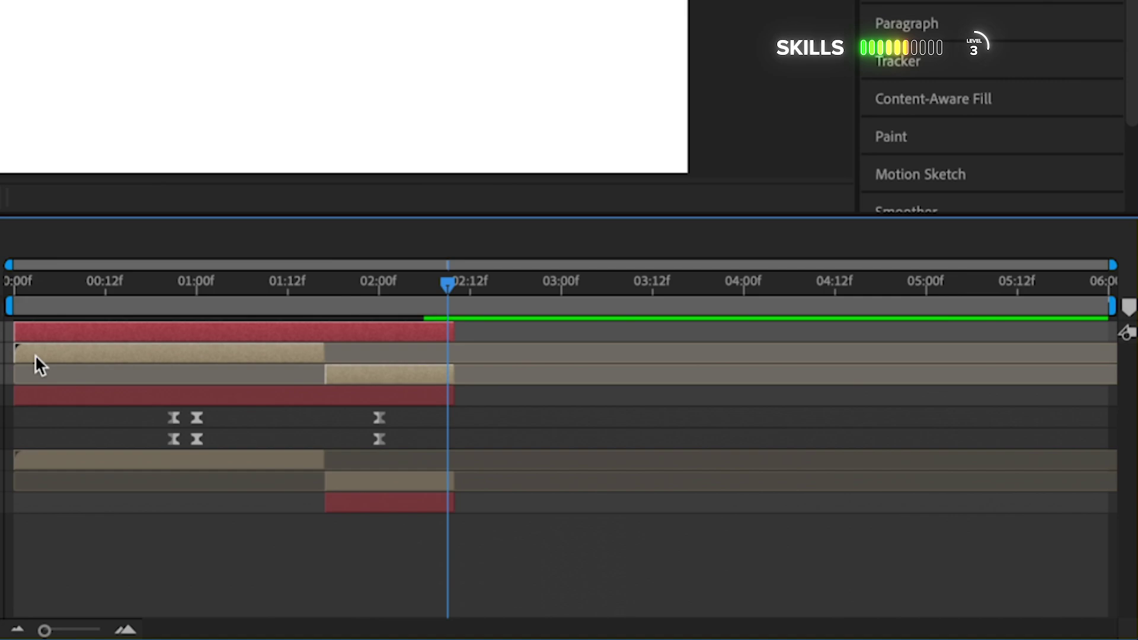
{"action": "left_click_drag", "start_coordinate": [37, 353], "coordinate": [474, 356]}
{"action": "left_click", "coordinate": [560, 392]}
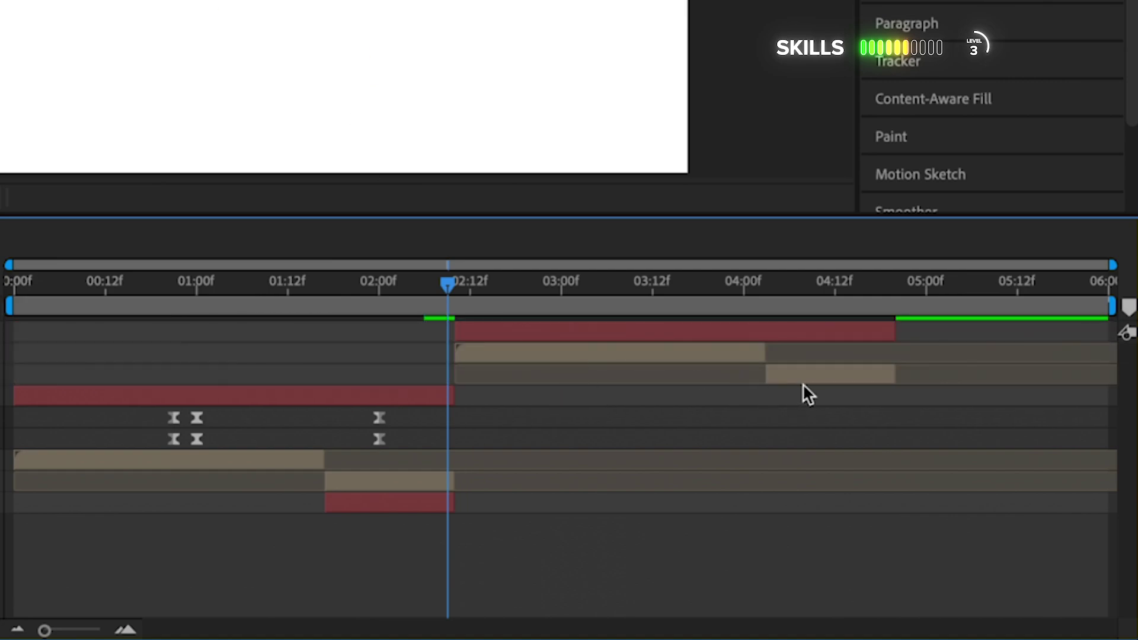
{"action": "left_click_drag", "start_coordinate": [803, 383], "coordinate": [616, 350]}
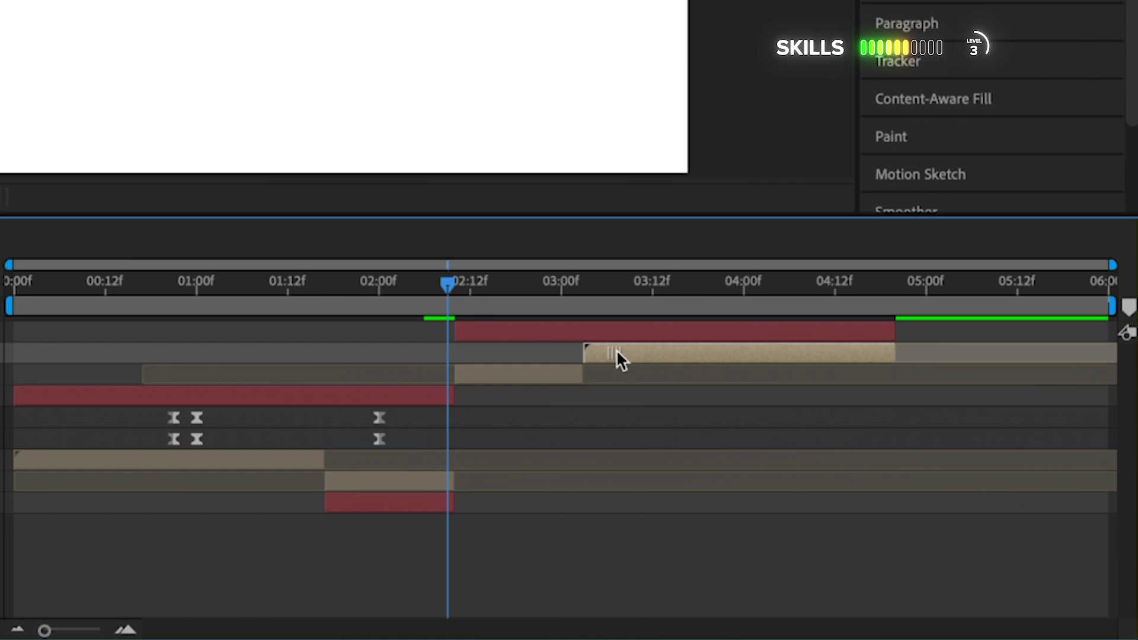
Step: Reverse the copies, extend the White Solid to about 03:01, and trim the comp at 04:20
{"action": "key", "text": "ctrl+alt+r"}
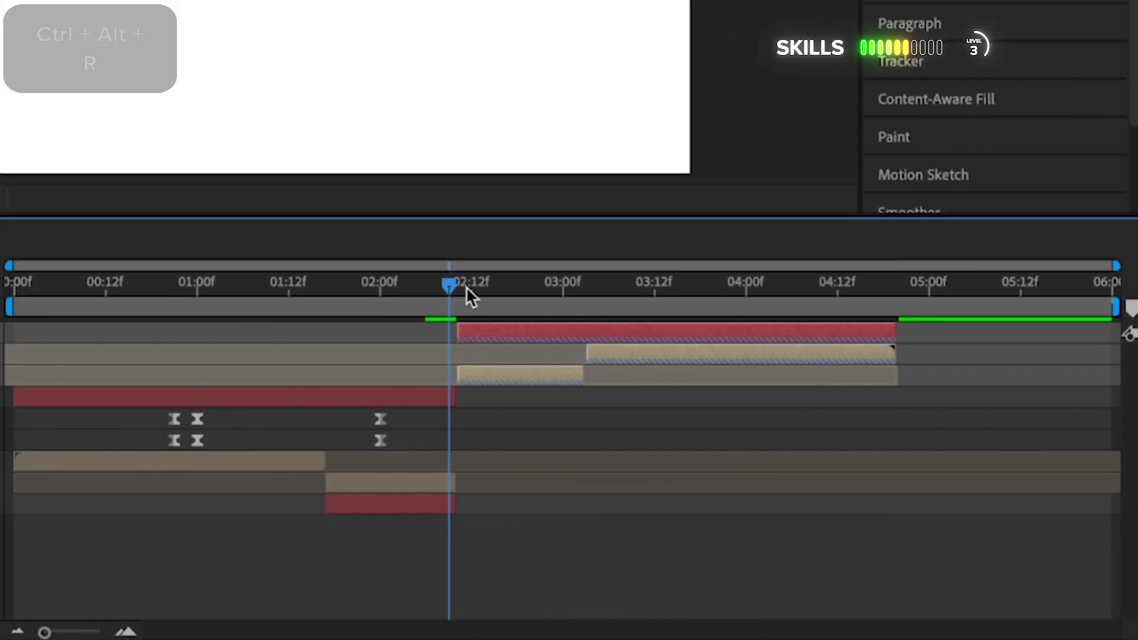
{"action": "left_click_drag", "start_coordinate": [466, 286], "coordinate": [589, 274]}
{"action": "left_click_drag", "start_coordinate": [457, 516], "coordinate": [592, 520]}
{"action": "left_click_drag", "start_coordinate": [603, 282], "coordinate": [894, 282]}
{"action": "key", "text": "n"}
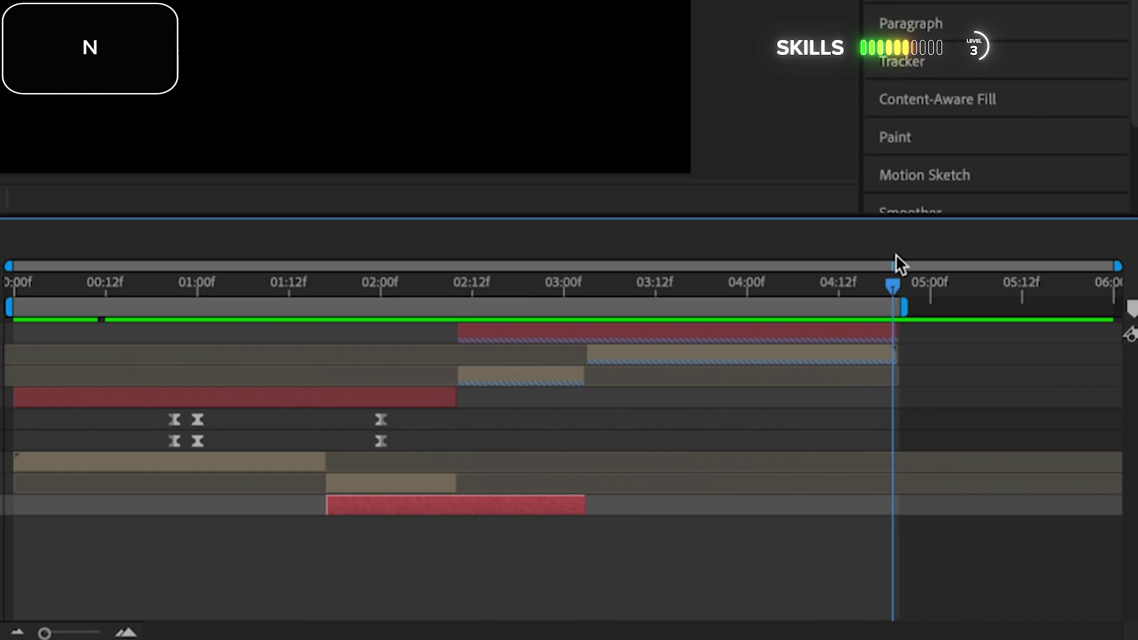
{"action": "key", "text": "ctrl+shift+x"}
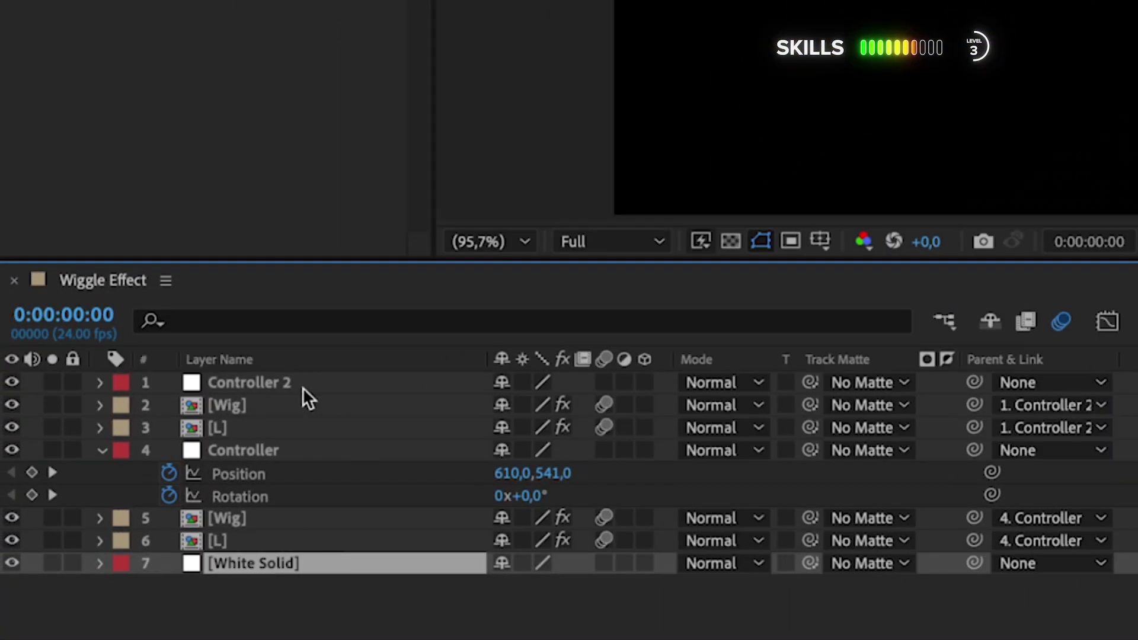
Step: Pre-compose all layers into a new comp named 'Wiggle Morph Loop'
{"action": "key", "text": "ctrl+a"}
{"action": "key", "text": "ctrl+a"}
{"action": "key", "text": "ctrl+shift+c"}
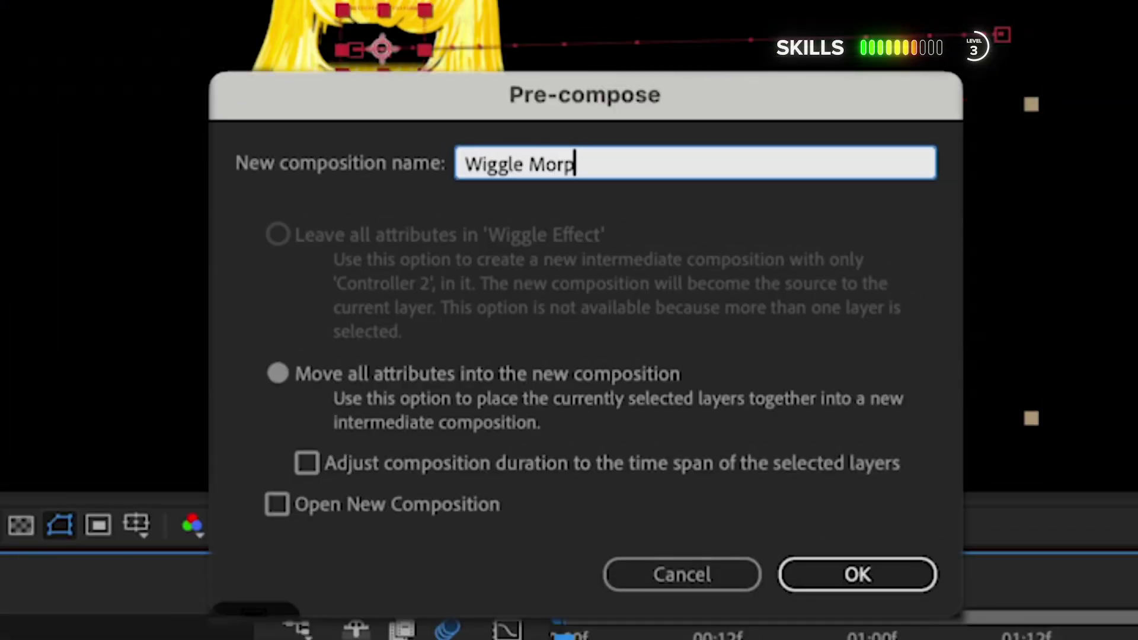
{"action": "type", "text": "iggle Morph Loop"}
{"action": "key", "text": "Return"}
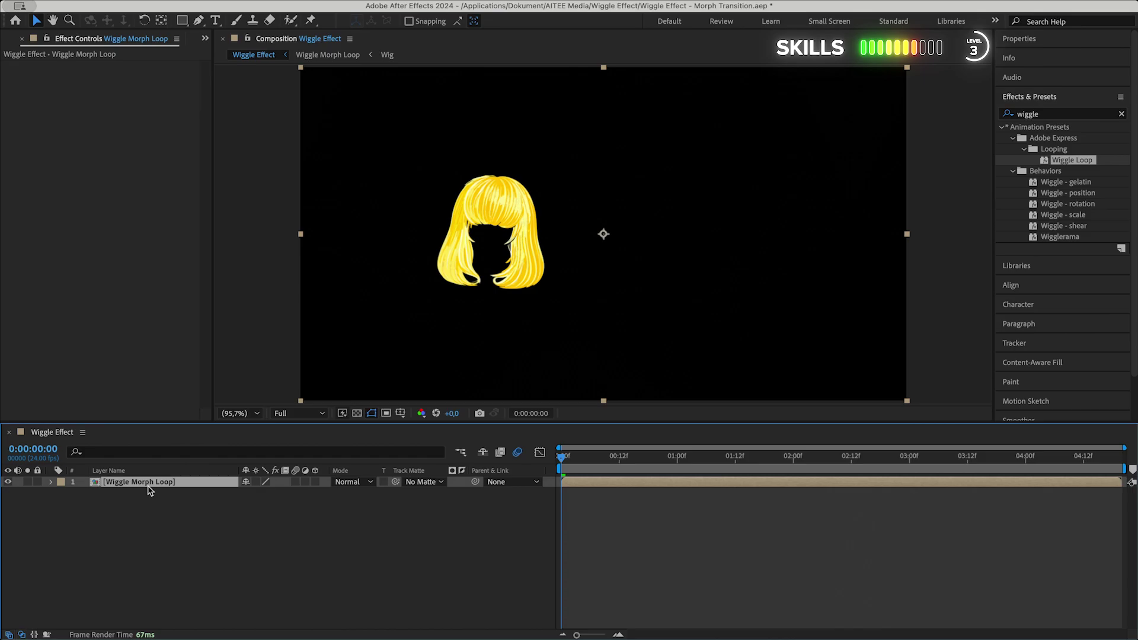
Step: Lengthen the Wiggle Effect composition to 10:20 and enable Time Remap on the pre-comp layer
{"action": "key", "text": "ctrl+k"}
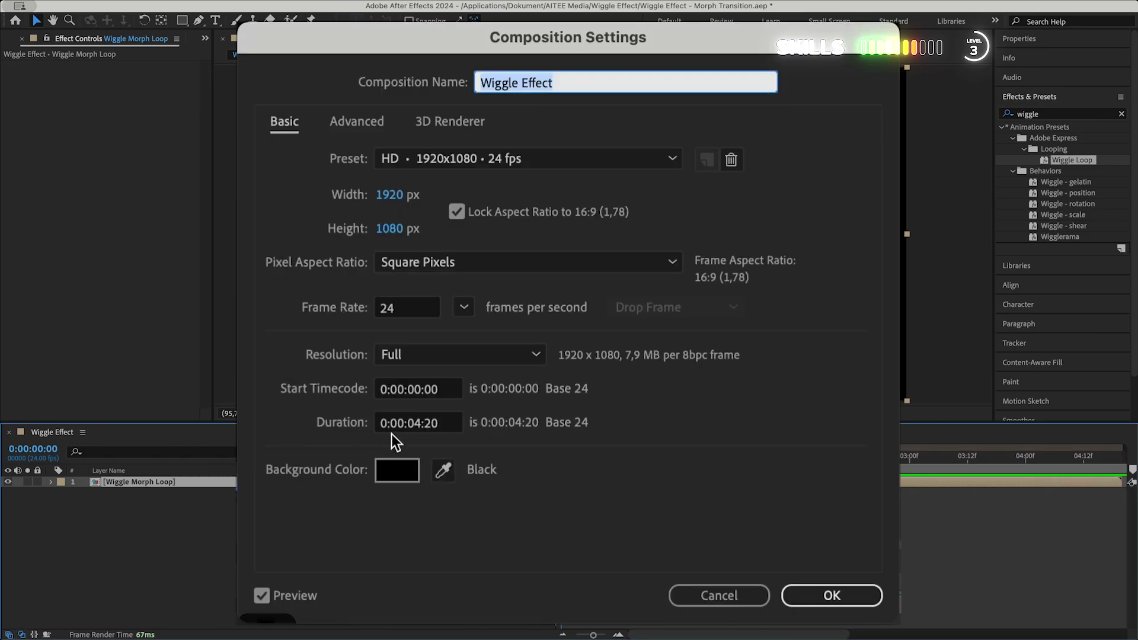
{"action": "left_click", "coordinate": [421, 425]}
{"action": "key", "text": "BackSpace"}
{"action": "key", "text": "BackSpace"}
{"action": "key", "text": "BackSpace"}
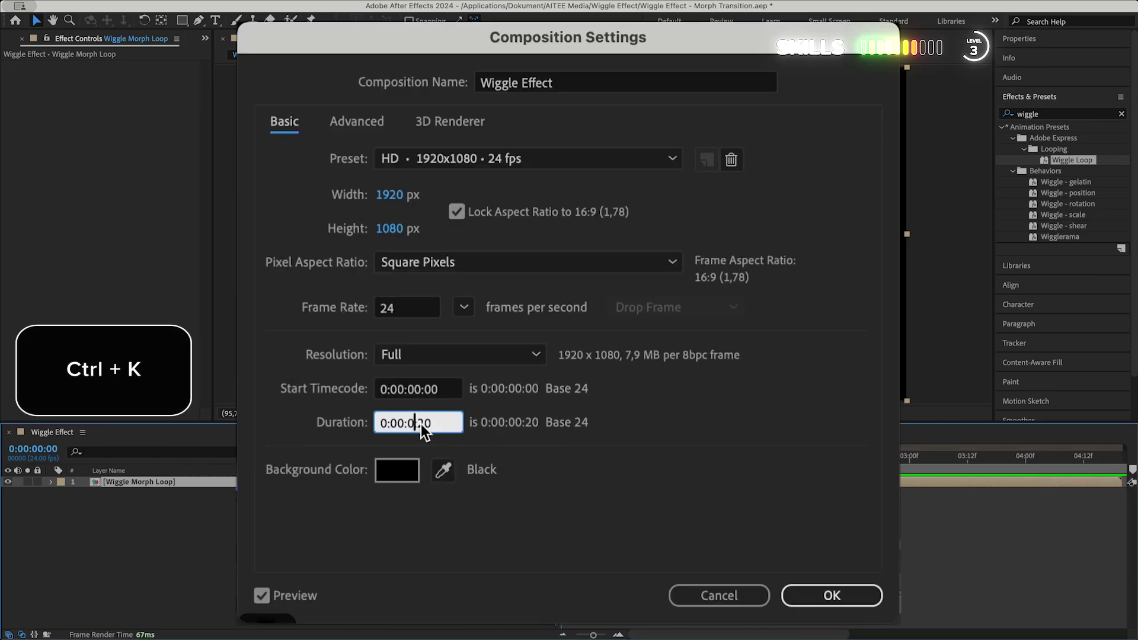
{"action": "type", "text": "10"}
{"action": "key", "text": "Return"}
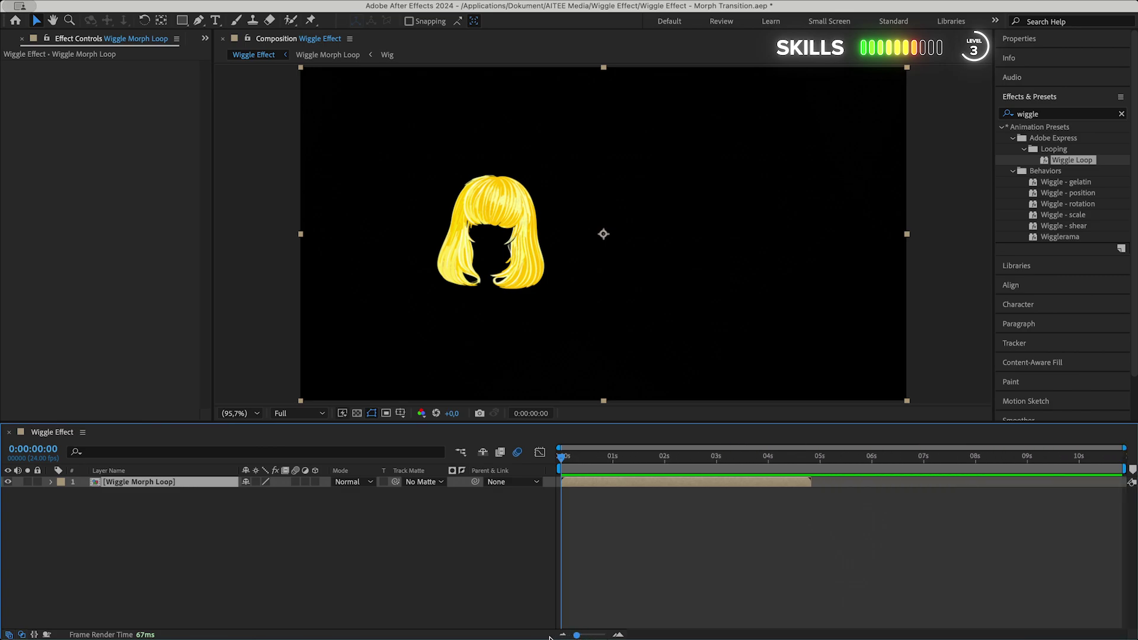
{"action": "key", "text": "ctrl+alt+t"}
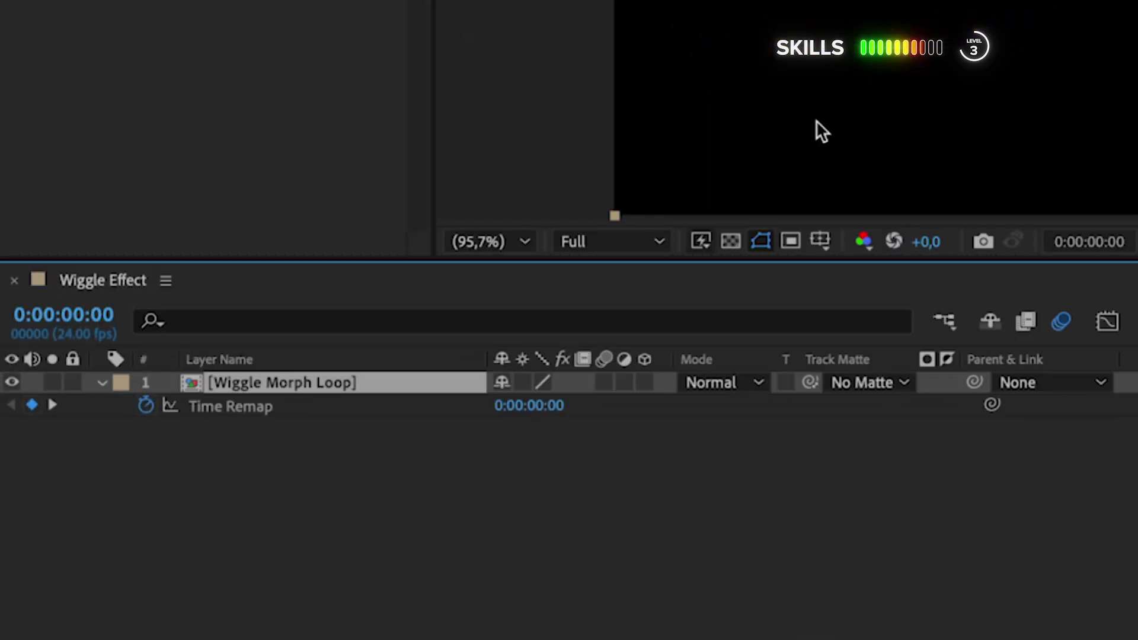
Step: Add a loopOut() expression to the Wiggle Morph Loop layer's Time Remap
{"action": "left_click", "coordinate": [148, 410], "text": "alt"}
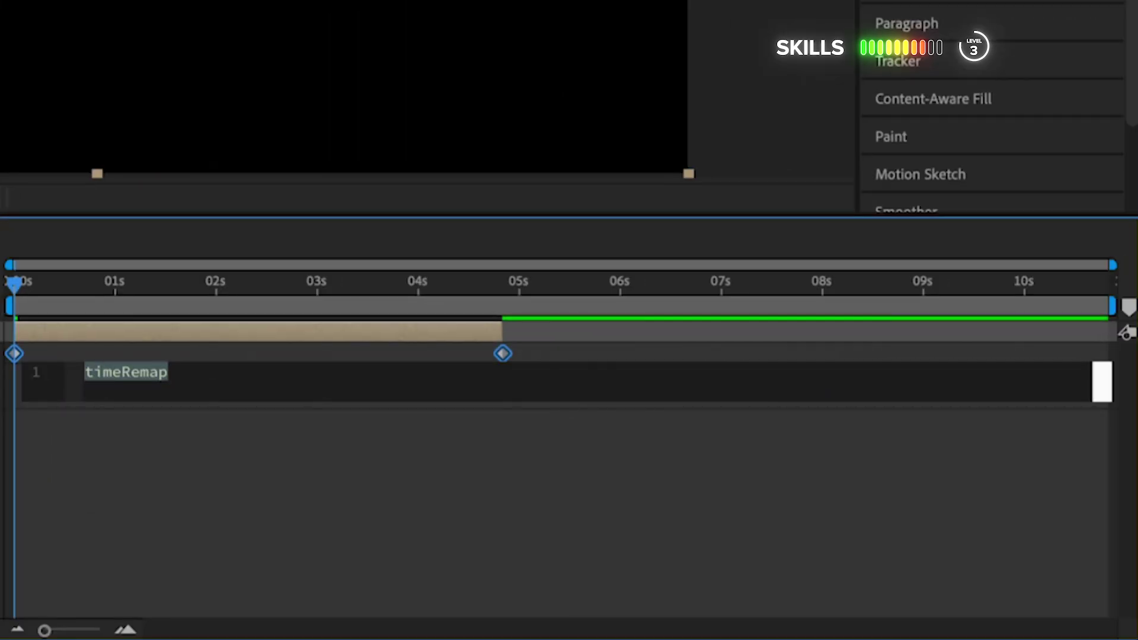
{"action": "type", "text": "loop"}
{"action": "key", "text": "Down"}
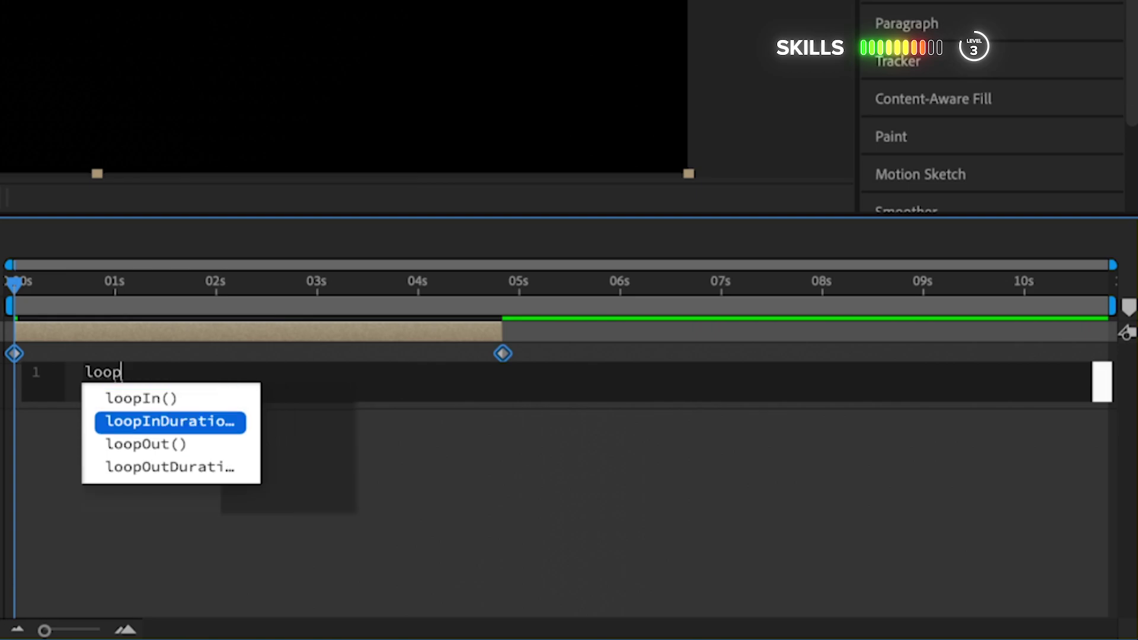
{"action": "key", "text": "Down"}
{"action": "key", "text": "Return"}
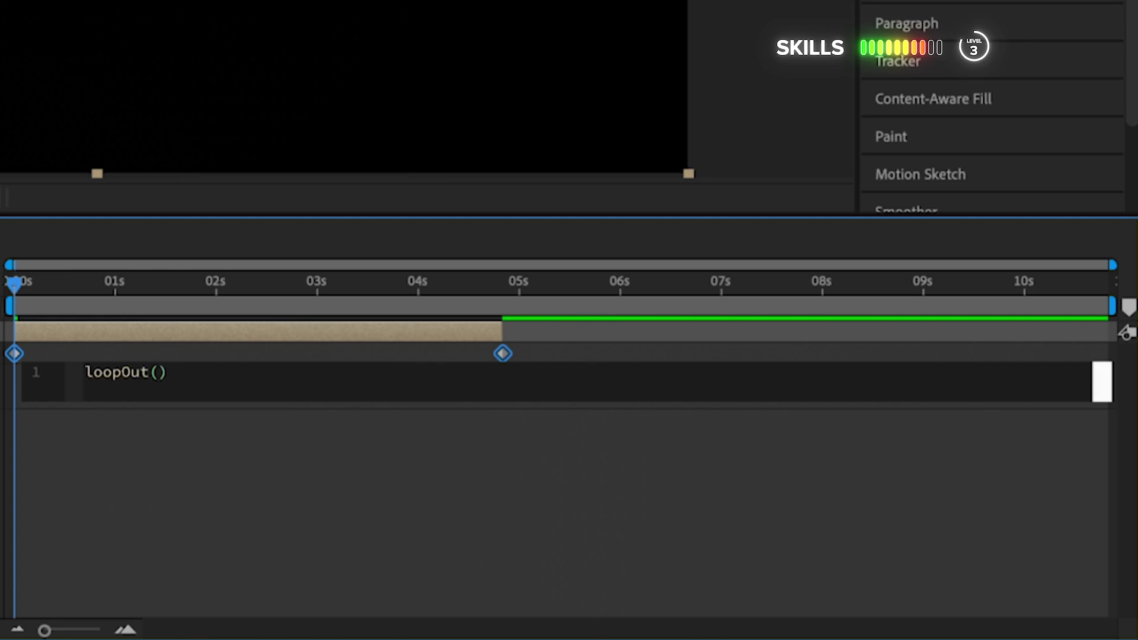
{"action": "left_click", "coordinate": [273, 460]}
Step: Extend the layer to about 8.4 seconds and add a Time Remap keyframe at 4:19
{"action": "left_click_drag", "start_coordinate": [17, 283], "coordinate": [502, 262]}
{"action": "left_click_drag", "start_coordinate": [499, 331], "coordinate": [1132, 346]}
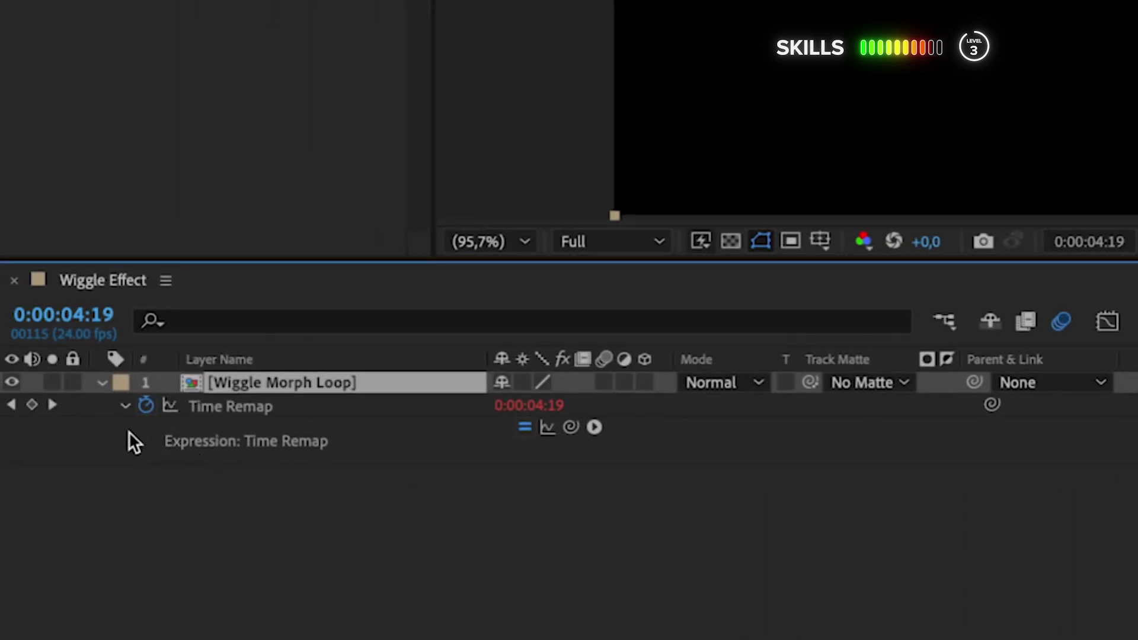
{"action": "left_click", "coordinate": [31, 407]}
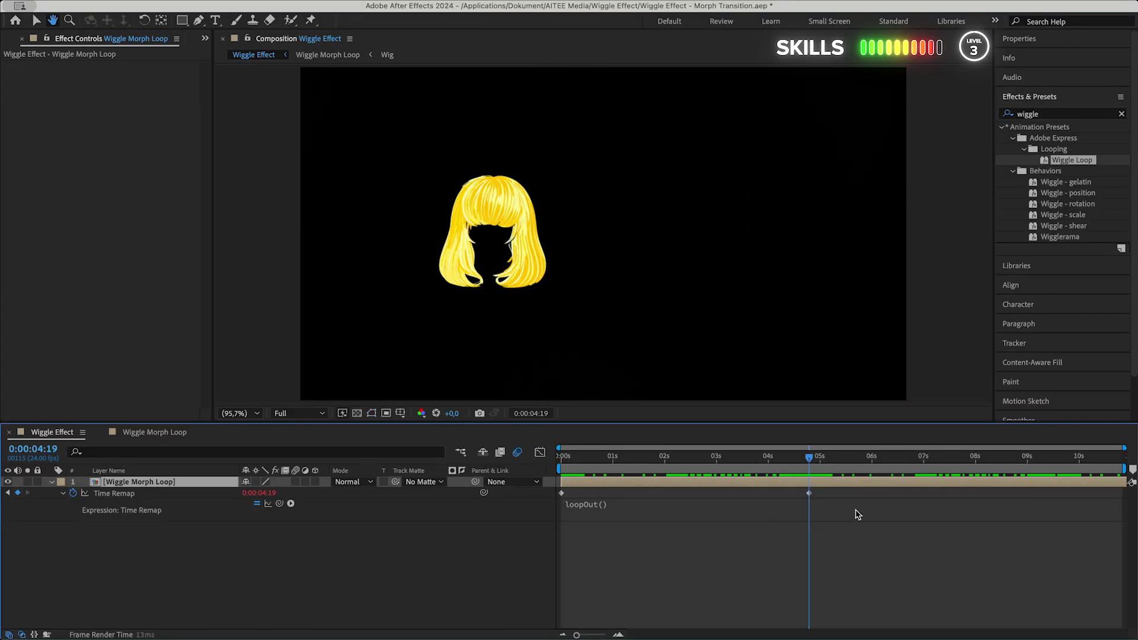
Step: Preview the loop, then pull the second Time Remap keyframe back to about 2.5 seconds
{"action": "key", "text": "space"}
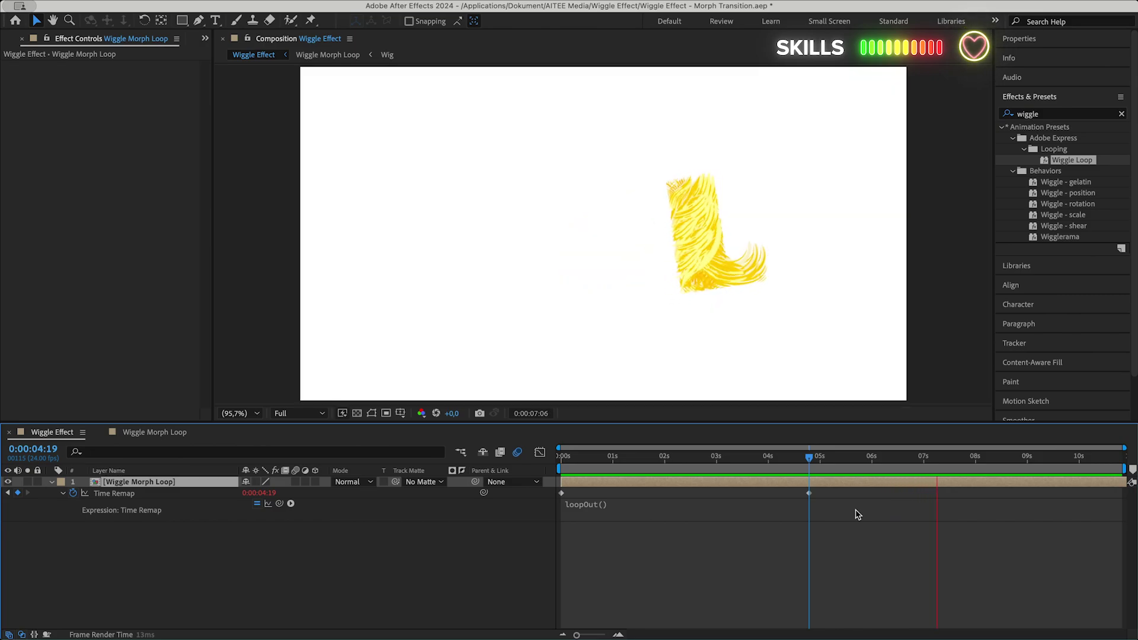
{"action": "key", "text": "space"}
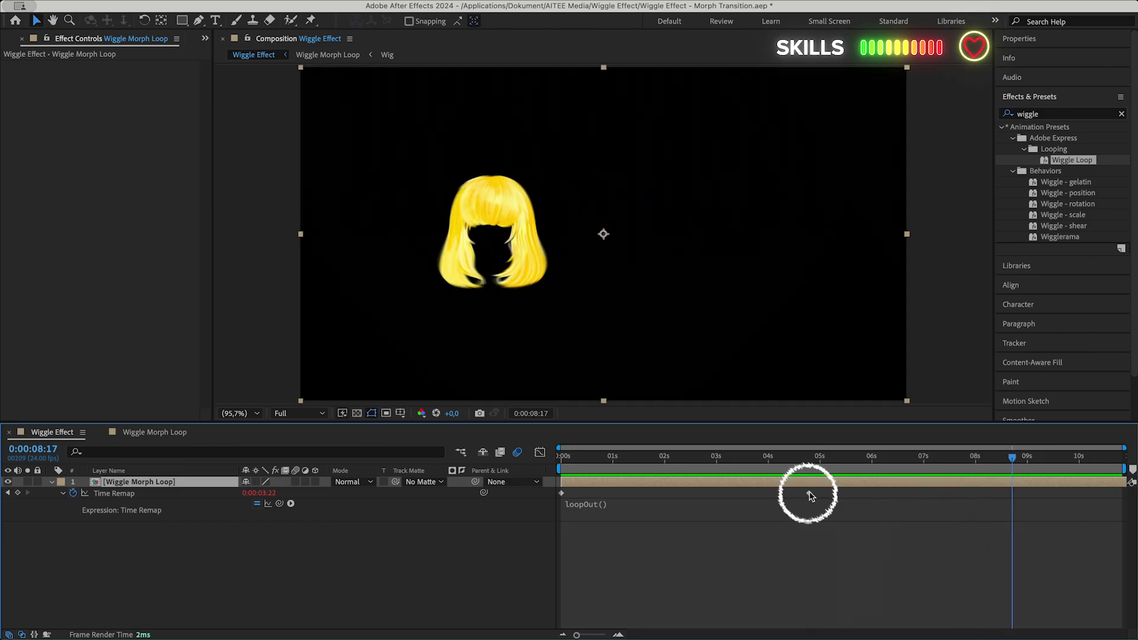
{"action": "left_click_drag", "start_coordinate": [808, 493], "coordinate": [690, 496]}
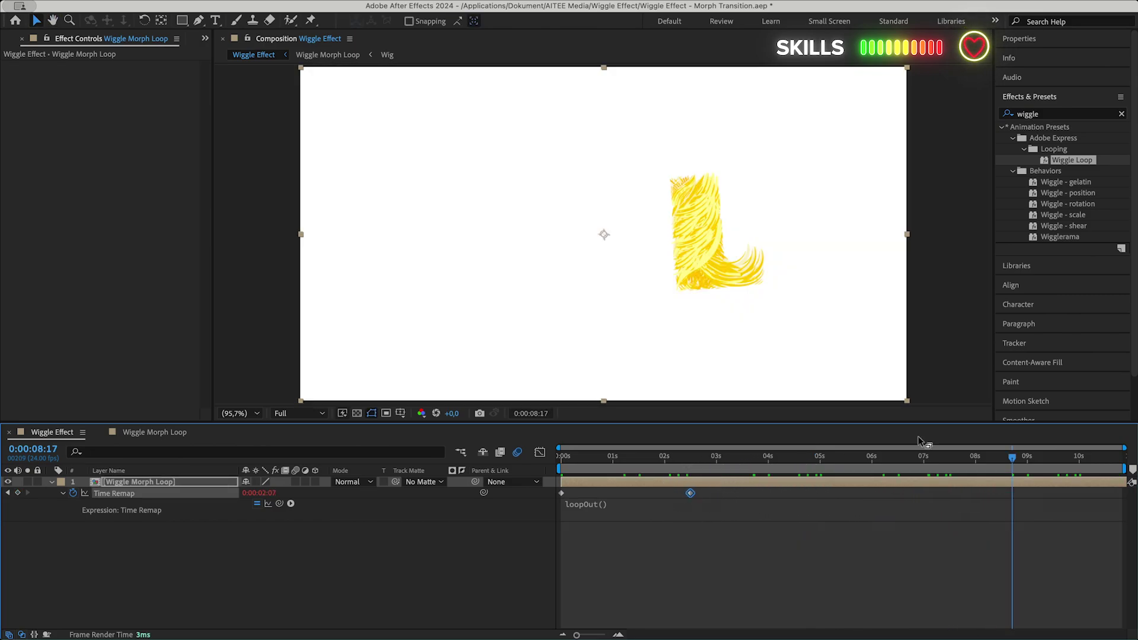